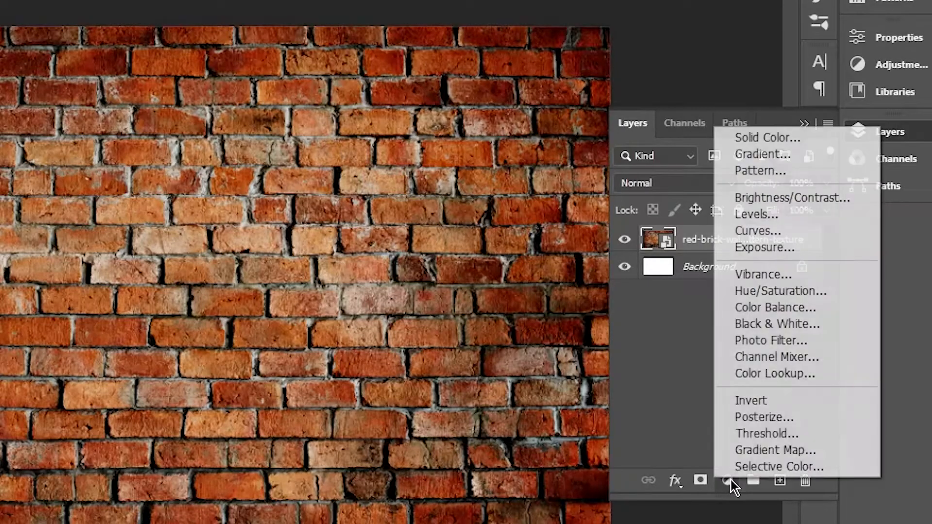
Add a Black & White adjustment layer above the brick texture, followed by a slightly altered Exposure adjustment layer.
left_click(749, 324)
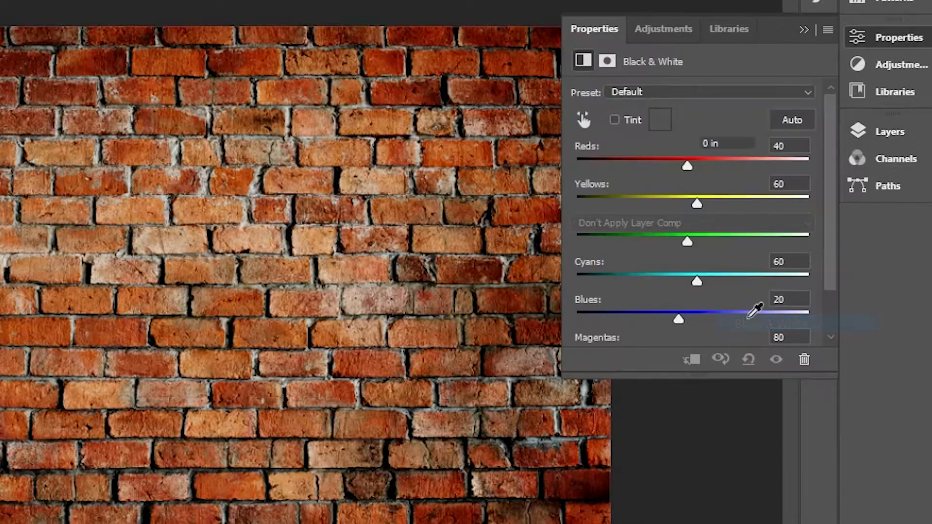
left_click(902, 142)
left_click(727, 479)
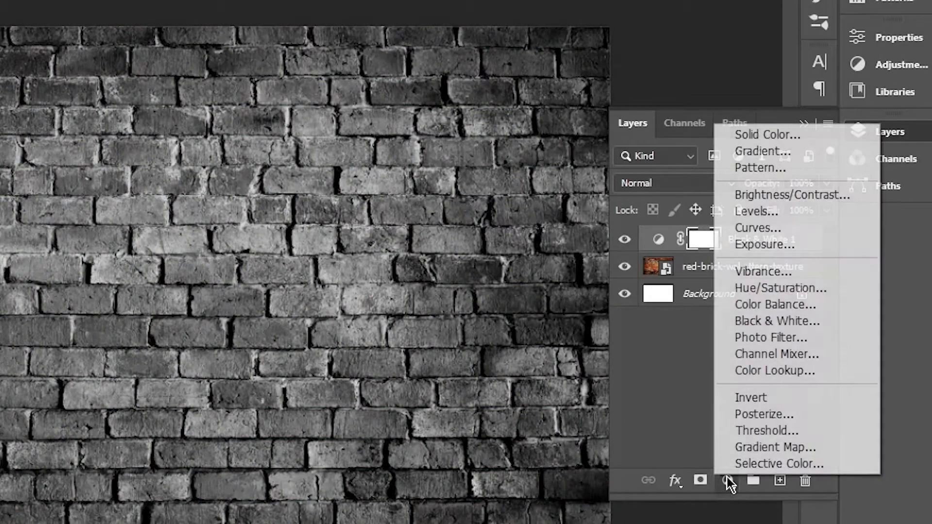
left_click(770, 247)
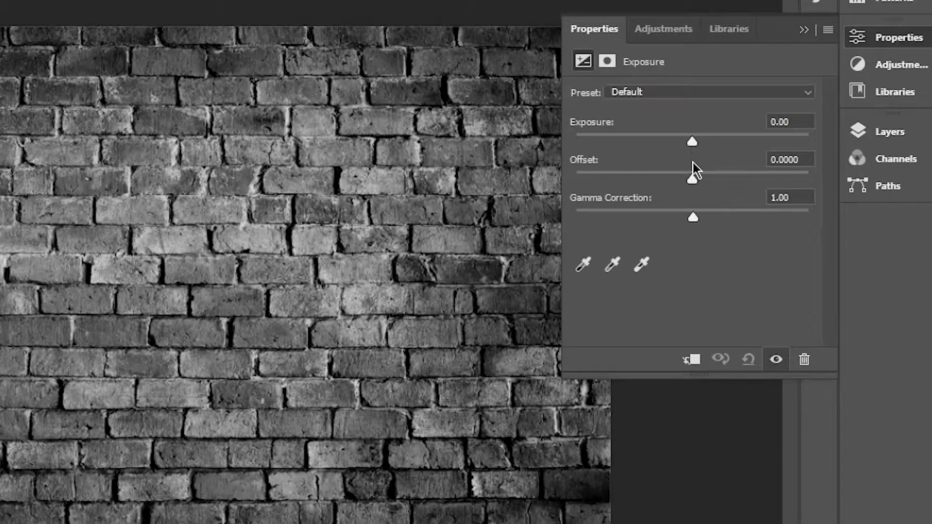
left_click_drag(693, 144, 691, 144)
left_click(880, 136)
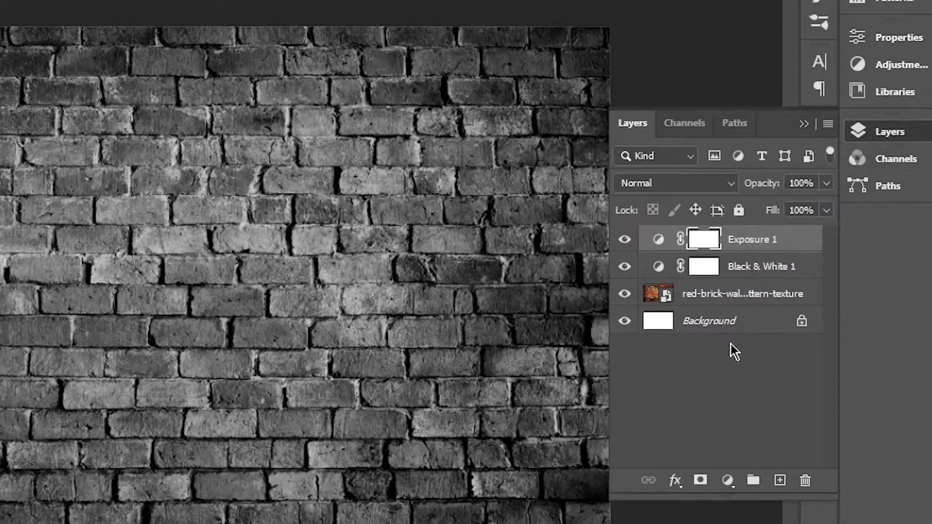
Add a Brightness/Contrast adjustment layer on top with brightness -6 and contrast 23.
left_click(727, 480)
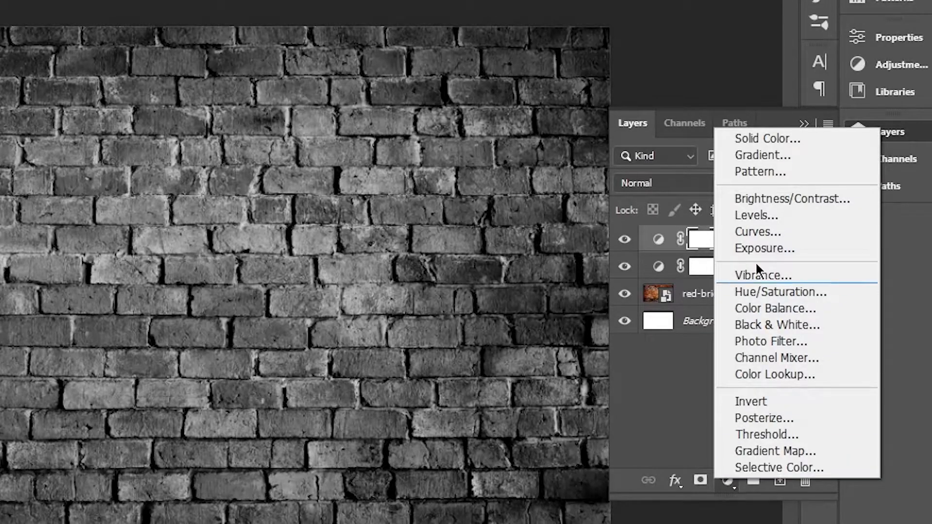
left_click(775, 200)
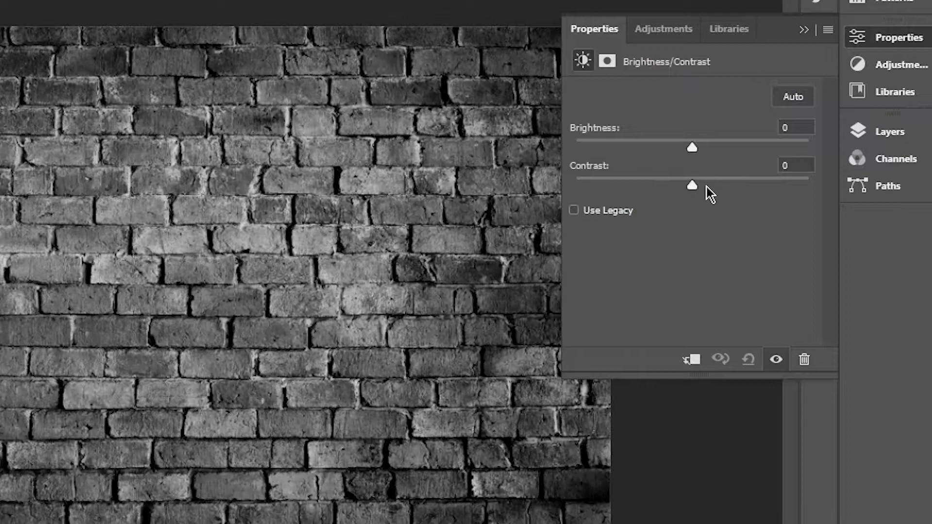
left_click_drag(690, 189, 720, 187)
mouse_move(695, 147)
left_mouse_down()
mouse_move(679, 147)
mouse_move(688, 147)
left_mouse_up()
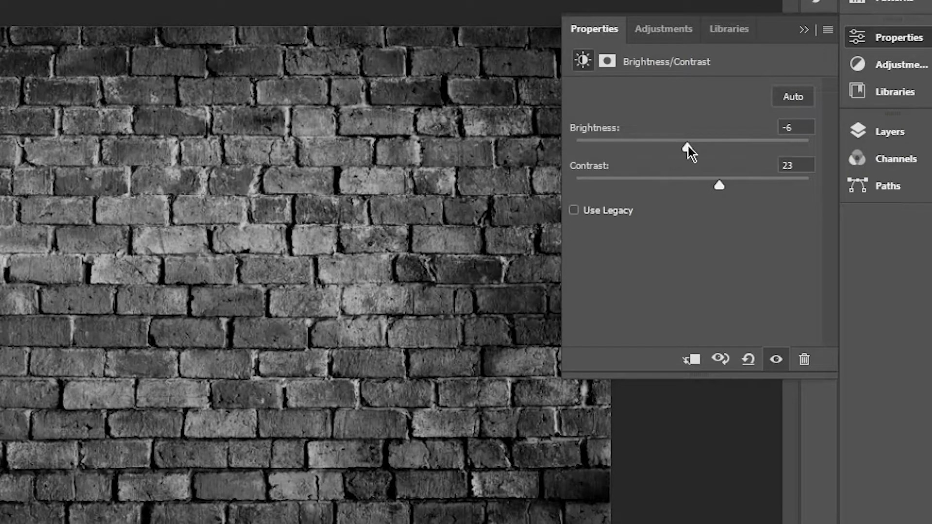
left_click(875, 130)
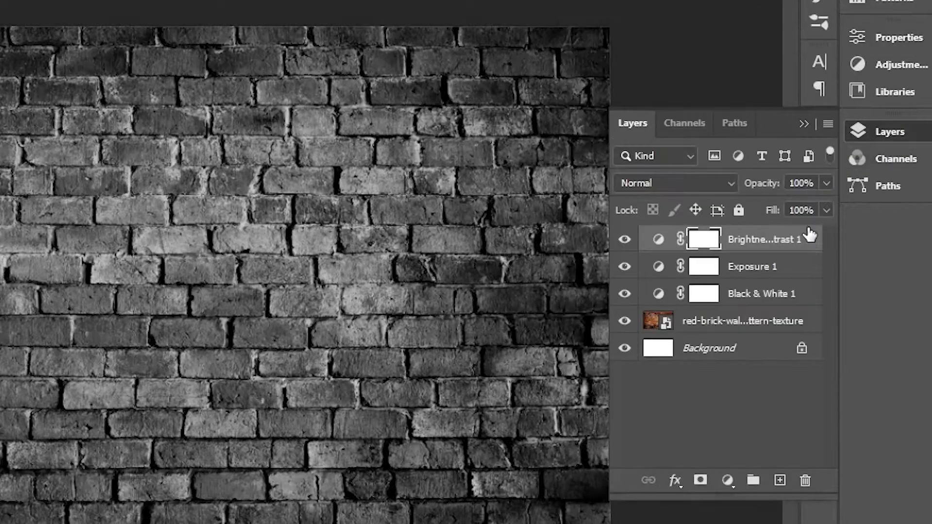
Add a Curves adjustment layer and shape its RGB curve into a gentle S, with lowered shadows and slightly raised highlights.
left_click(727, 481)
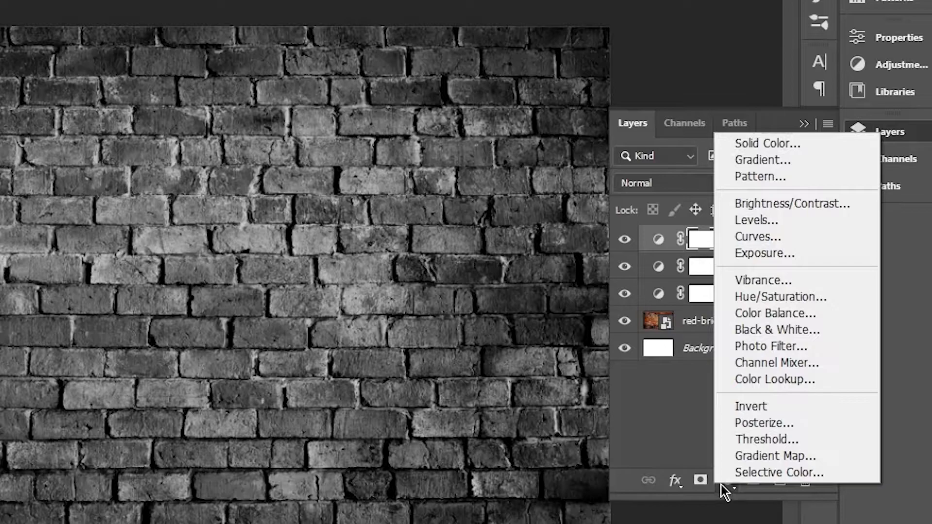
left_click(760, 237)
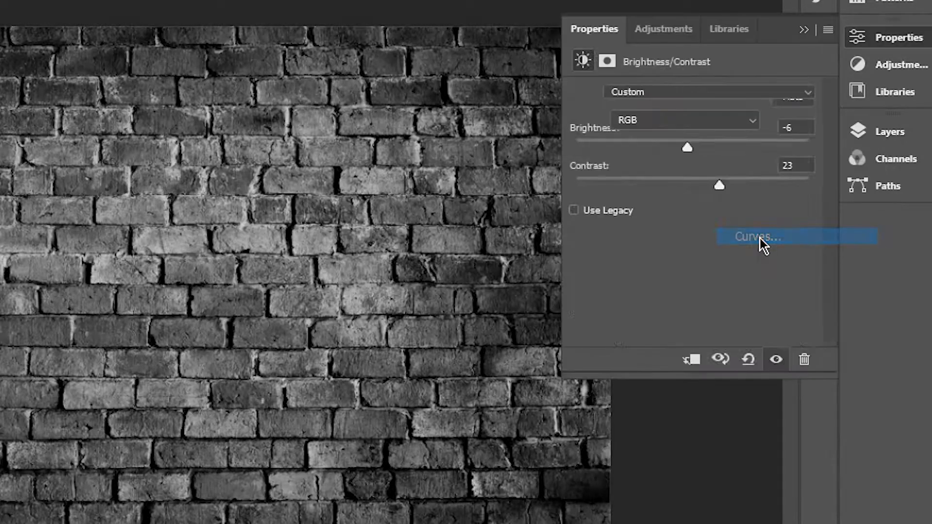
left_click(768, 176)
left_click_drag(768, 177, 760, 164)
left_click(647, 297)
left_click_drag(647, 297, 648, 312)
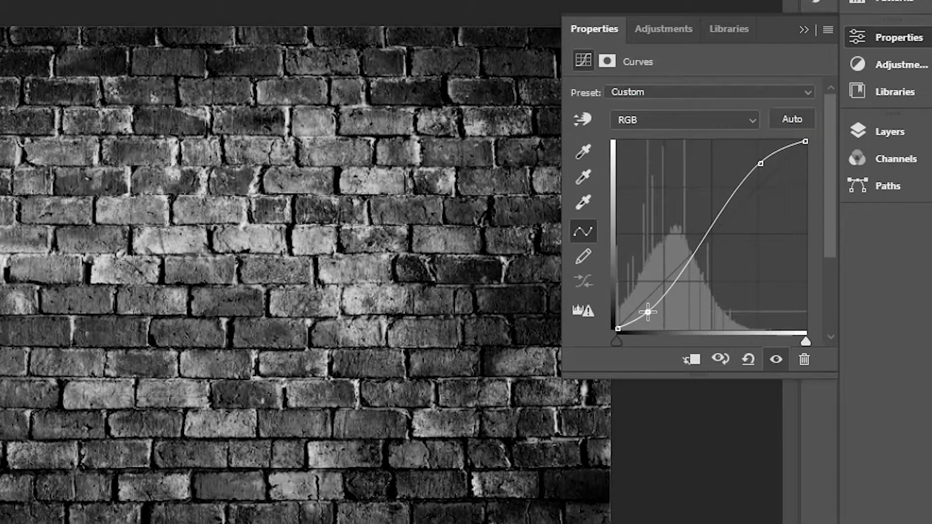
mouse_move(761, 164)
left_mouse_down()
mouse_move(773, 166)
mouse_move(766, 172)
left_mouse_up()
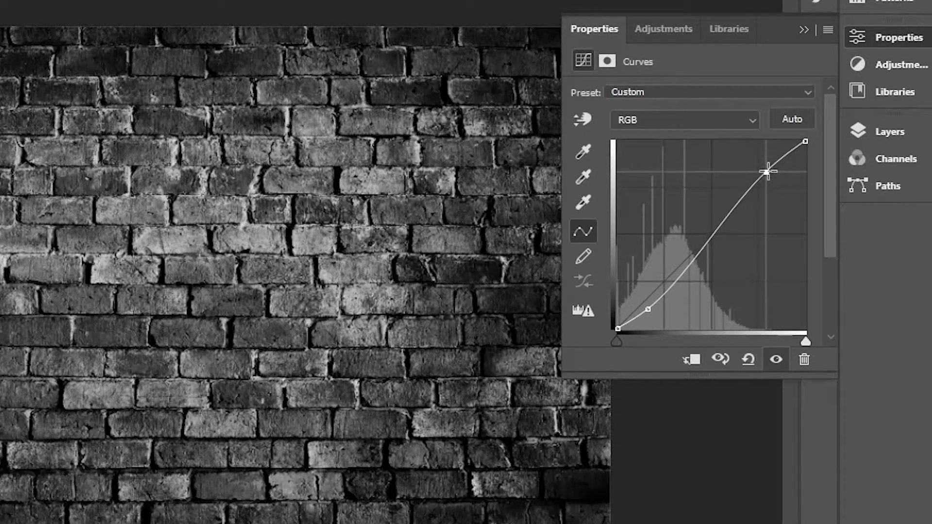
left_click_drag(648, 307, 656, 301)
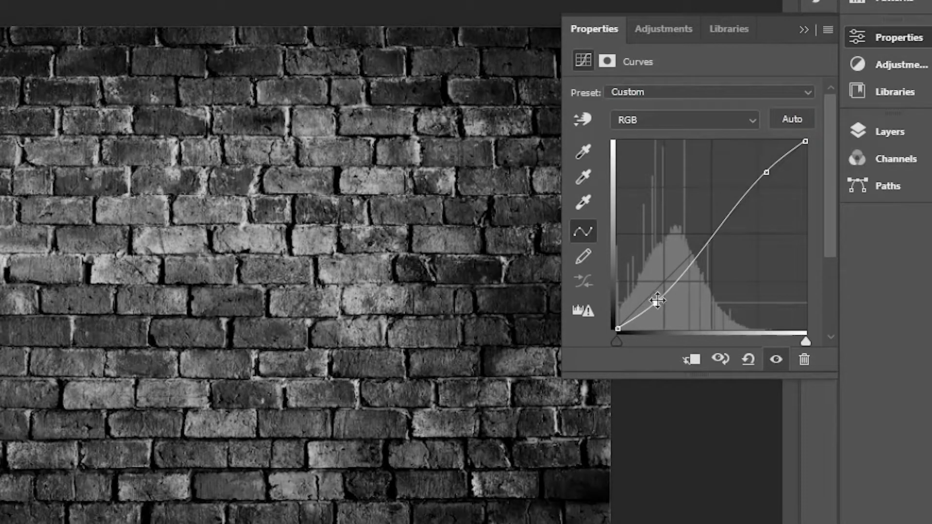
left_click(879, 137)
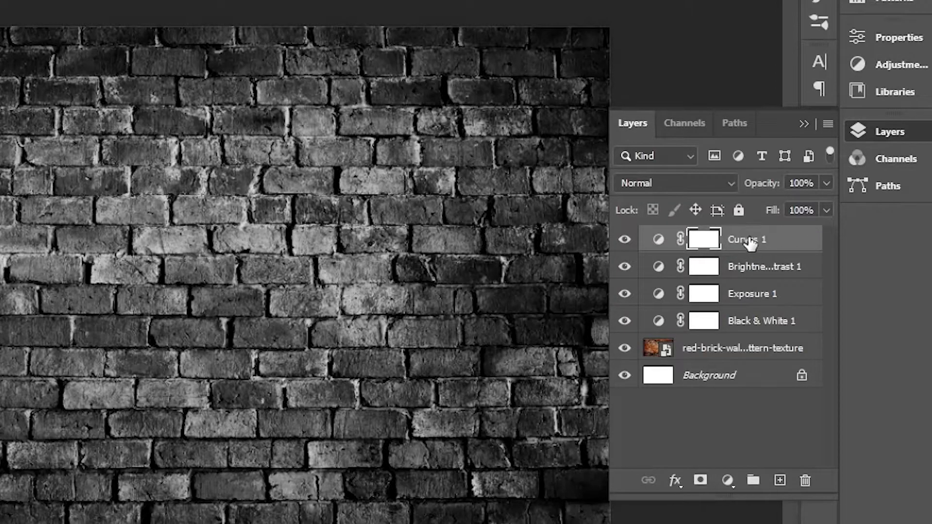
Merge all layers from Curves 1 down to Background into a single layer.
left_click(721, 377, "shift")
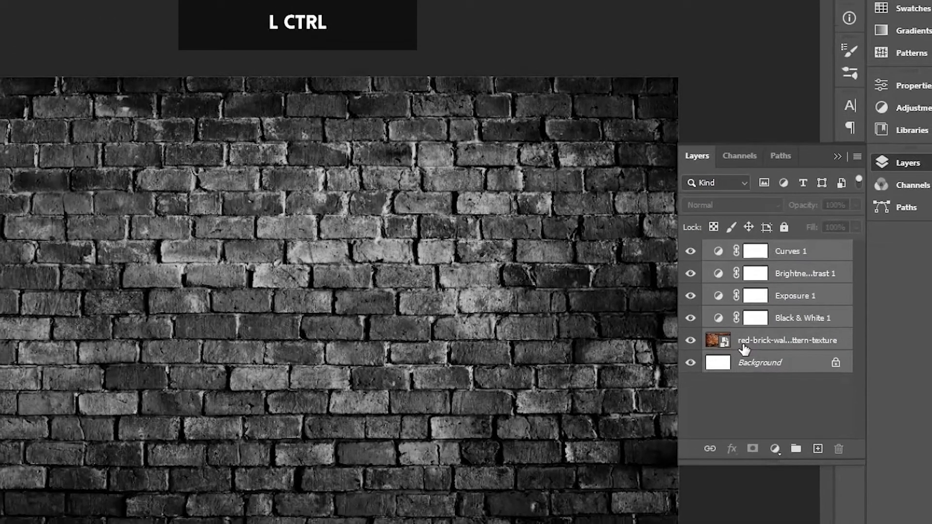
key("ctrl+e")
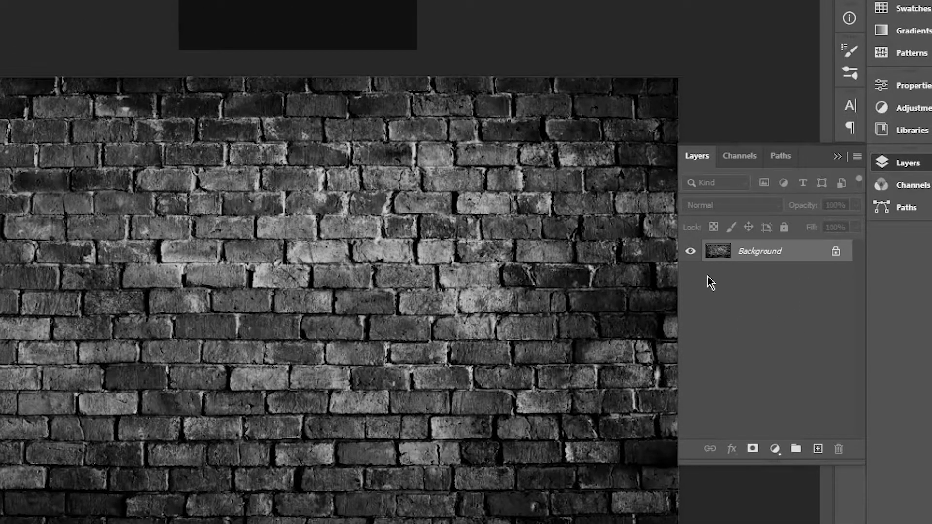
left_click(837, 156)
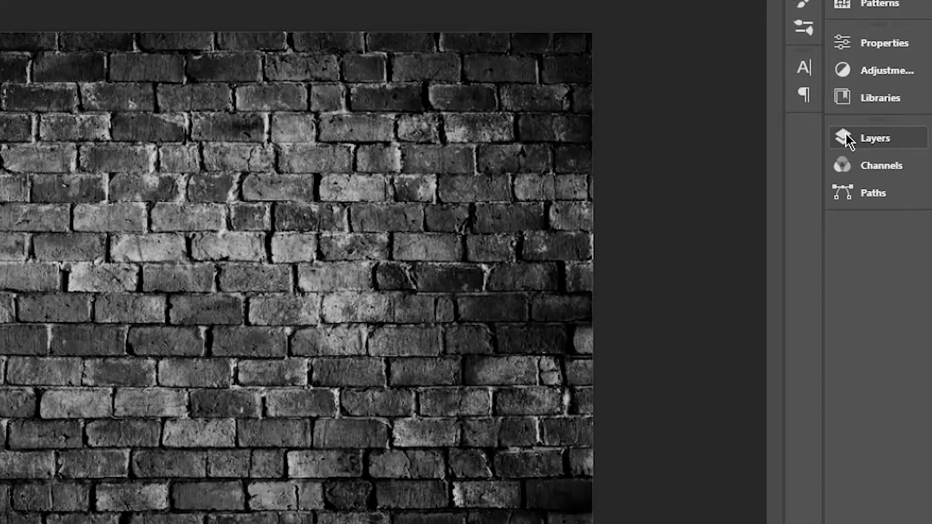
Add a Gradient fill layer above the wall using the Foreground to Transparent preset from the Basics group.
left_click(846, 134)
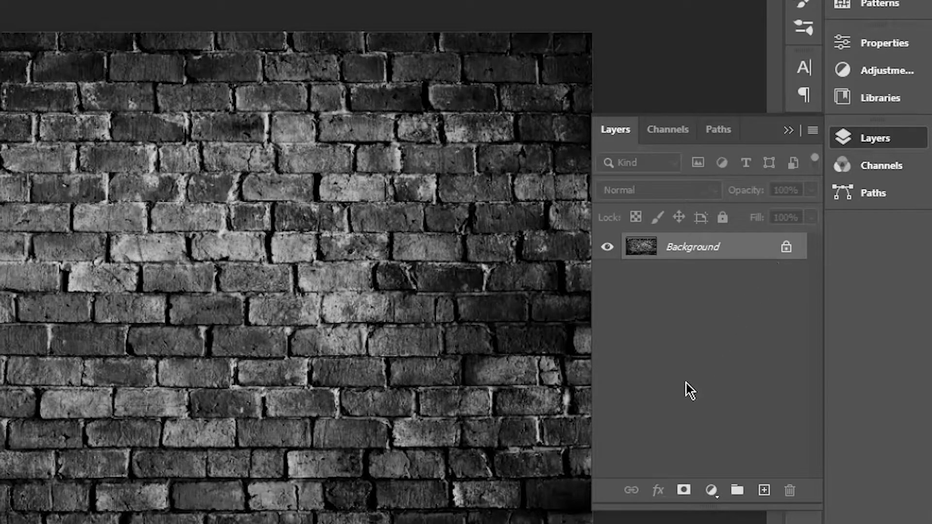
left_click(711, 490)
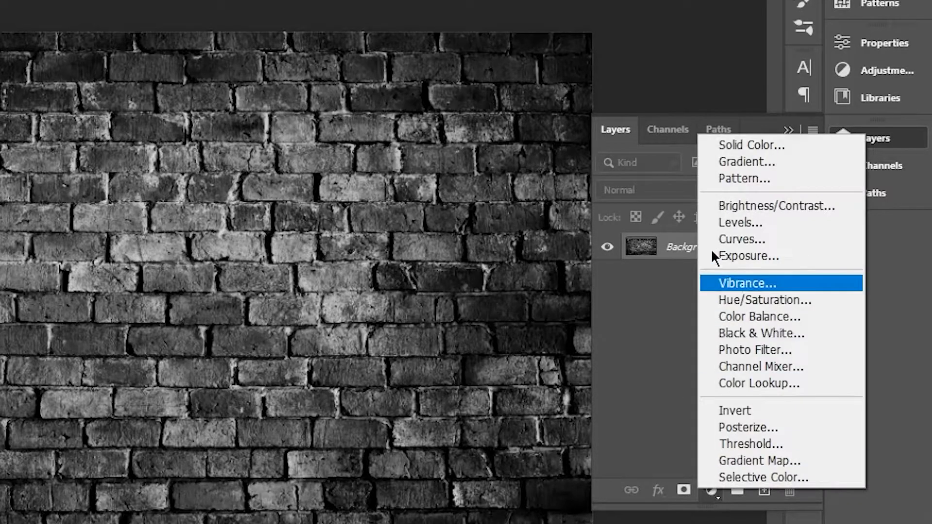
left_click(721, 164)
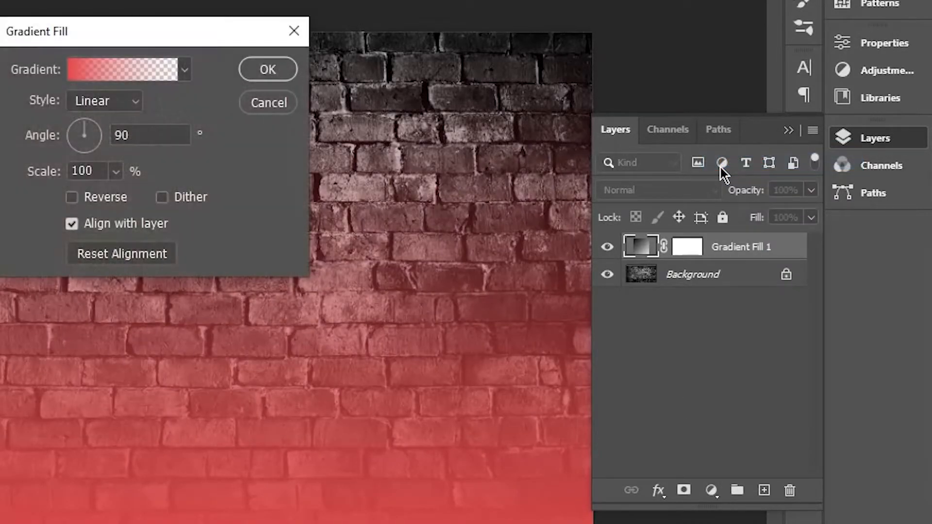
left_click(146, 78)
left_click(312, 85)
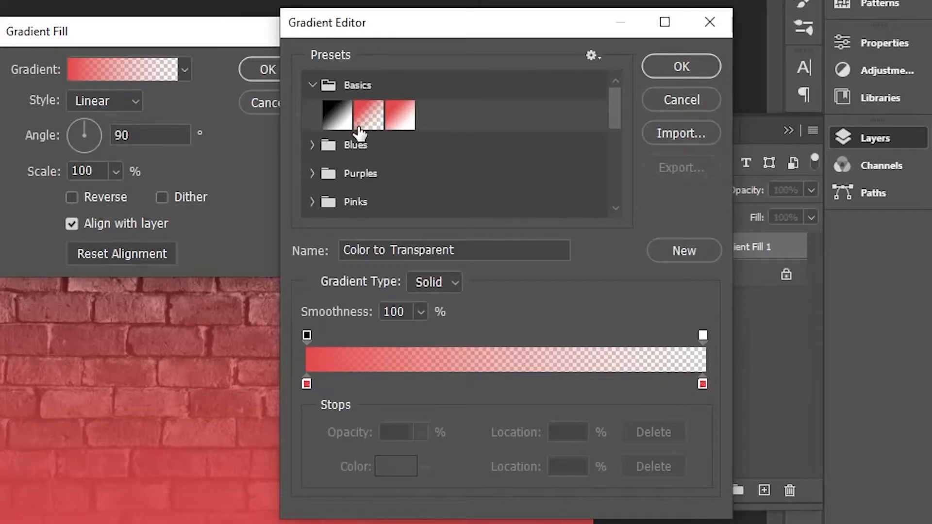
left_click(362, 117)
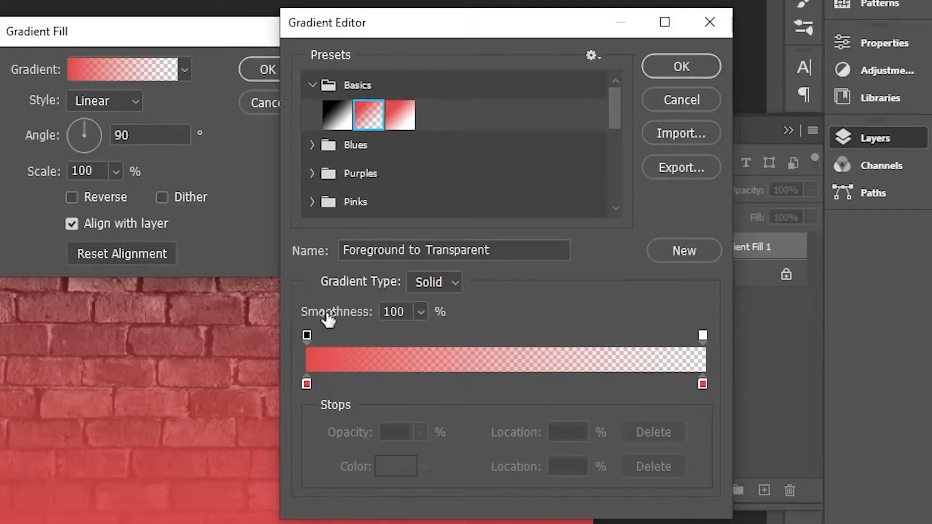
Change the gradient's starting colour stop to black, remove the red end stop and accept the edited gradient.
double_click(306, 384)
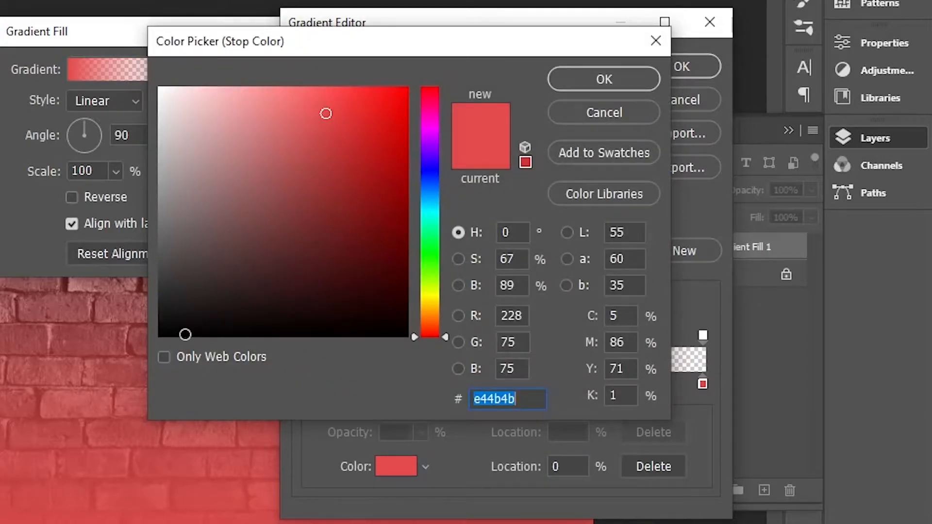
left_click_drag(187, 333, 139, 343)
left_click(602, 80)
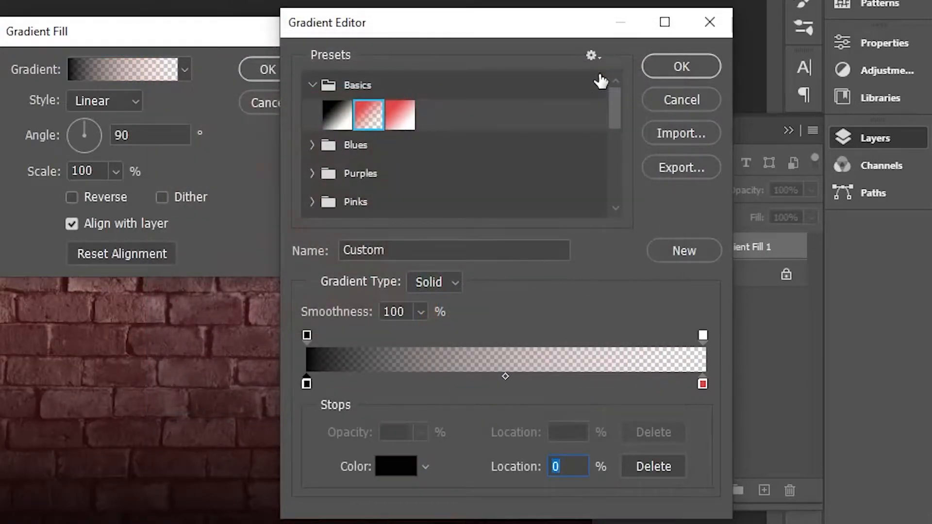
left_click(702, 384)
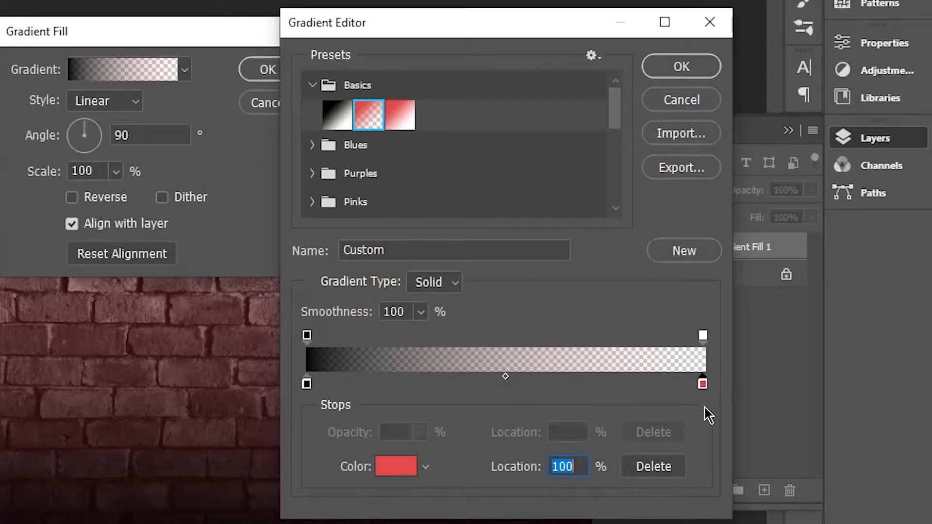
left_click_drag(705, 401, 708, 452)
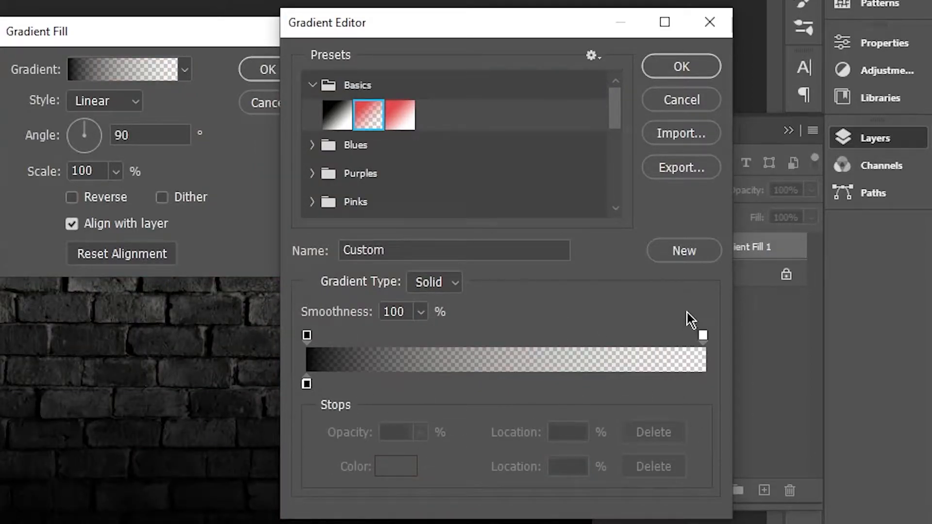
left_click(673, 73)
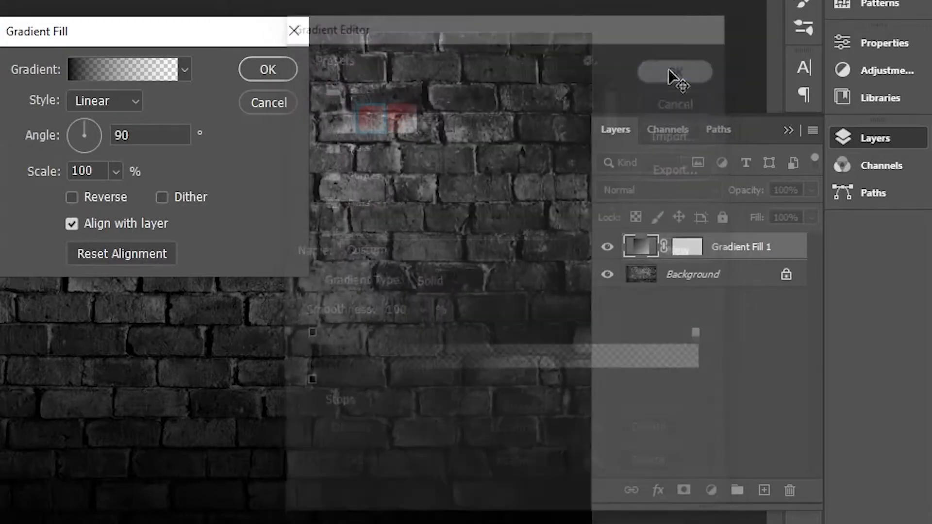
Set the gradient fill's style to Radial and reverse its colours.
left_click(100, 102)
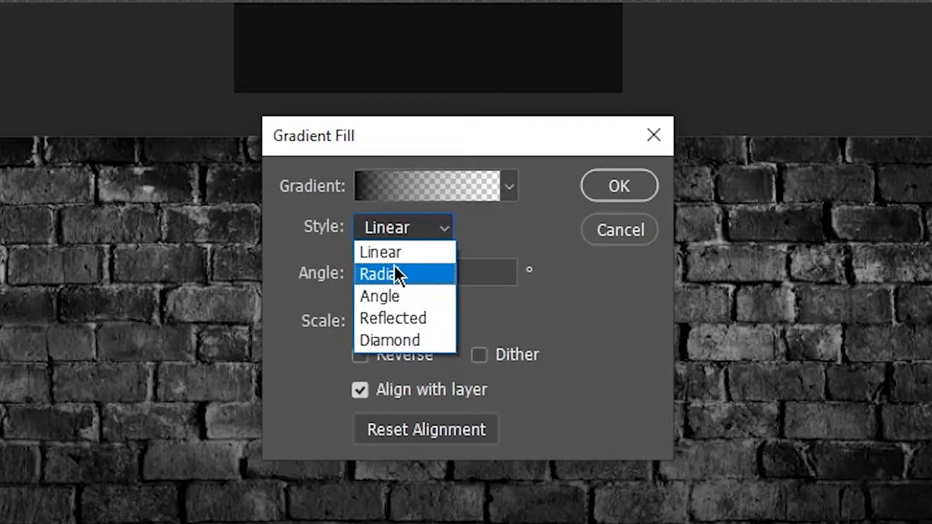
left_click(394, 274)
left_click(362, 355)
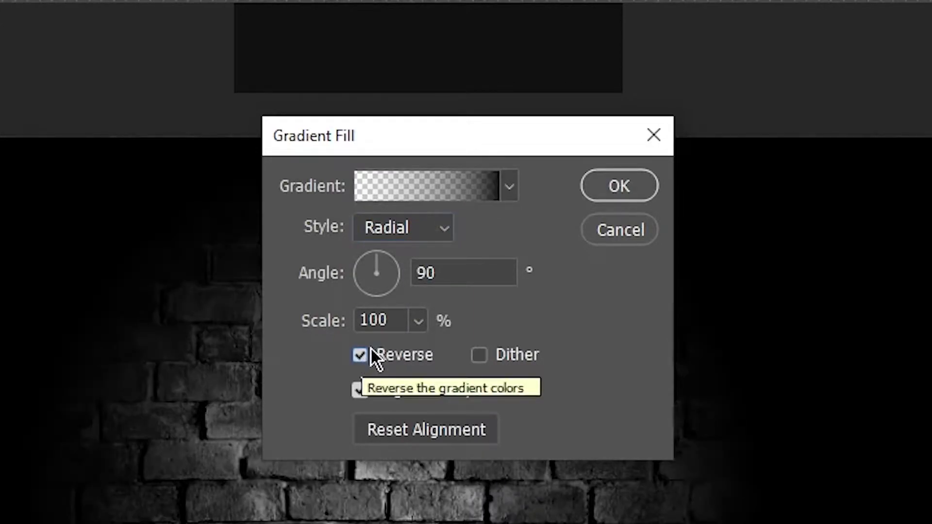
Enlarge the radial gradient's scale to 220% and apply the gradient fill to the wall.
left_click(302, 322)
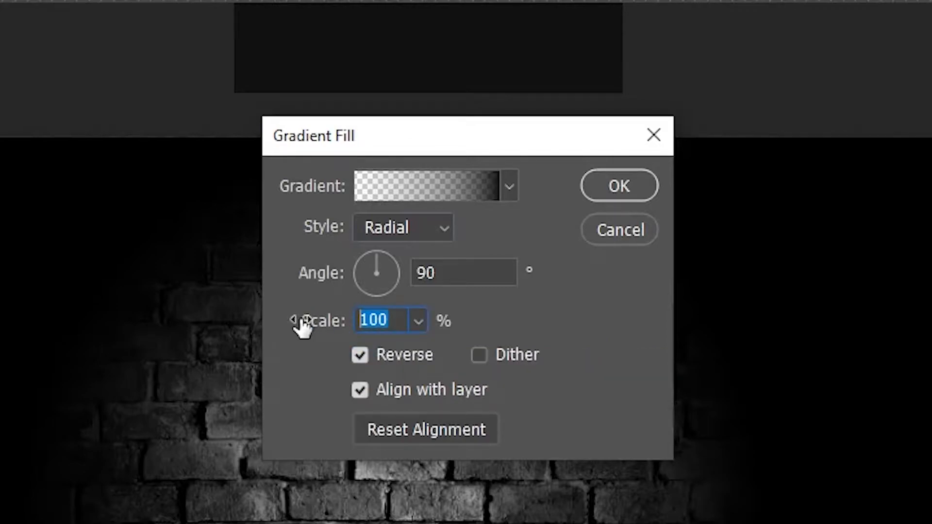
key("shift+Up")
key("shift+Up")
key("shift+Up")
key("shift+Up")
key("shift+Up")
key("shift+Up")
key("shift+Up")
key("shift+Up")
key("shift+Up")
key("shift+Up")
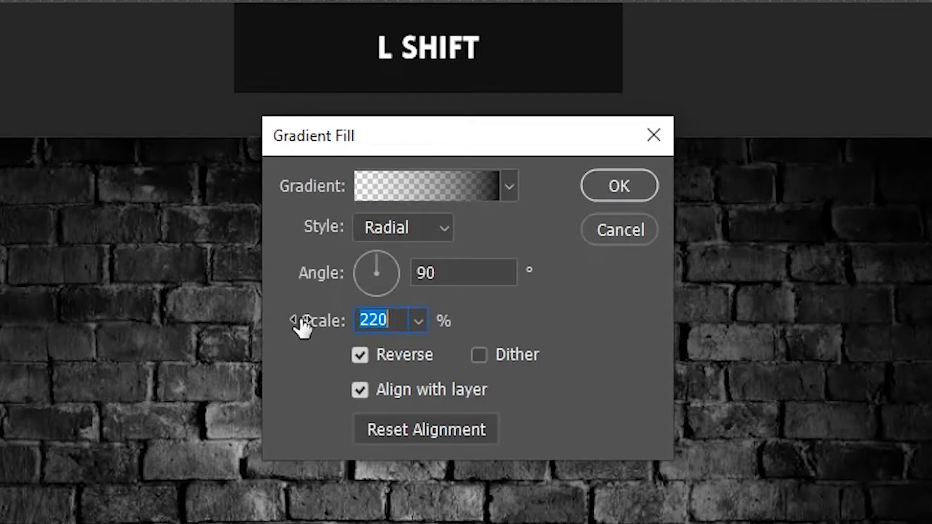
key("shift+Down")
key("shift+Up")
left_click(635, 183)
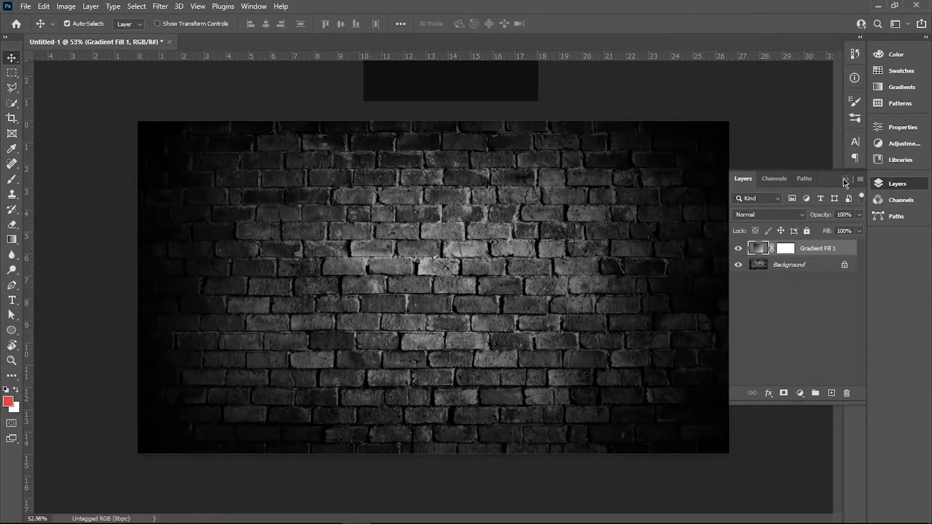
left_click(848, 179)
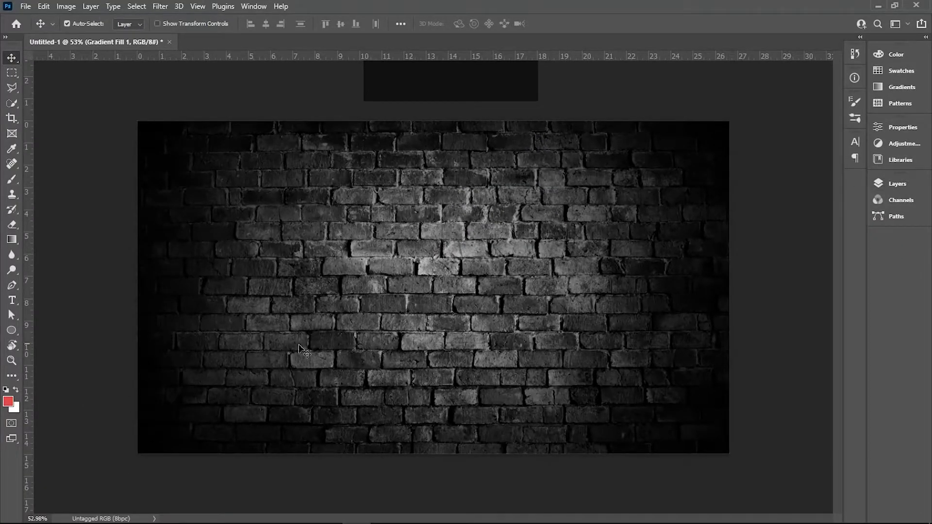
Draw a circle about 1538 px in diameter centred on the brick wall and remove its stroke.
left_click(11, 330)
mouse_move(436, 304)
left_mouse_down()
mouse_move(383, 270)
mouse_move(219, 127)
mouse_move(106, 94)
mouse_move(22, 94)
mouse_move(43, 58)
mouse_move(47, 67)
left_mouse_up()
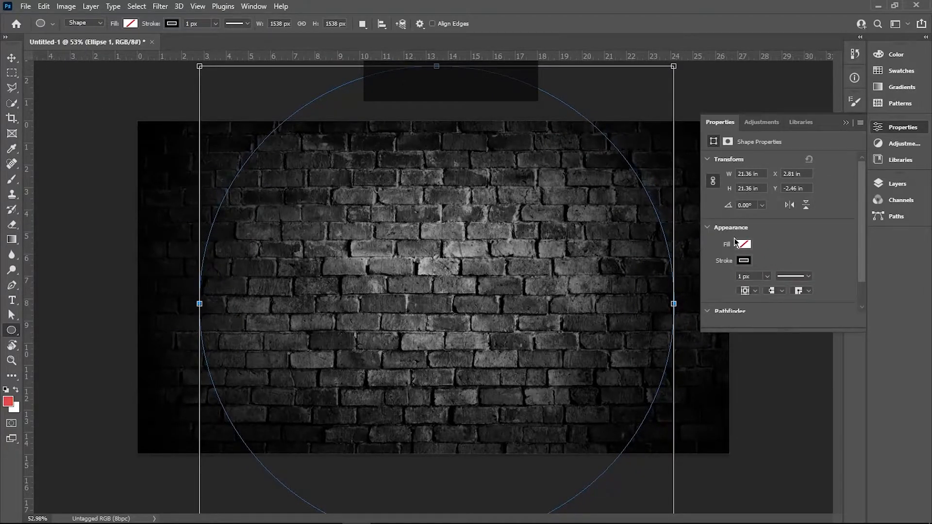
left_click(744, 261)
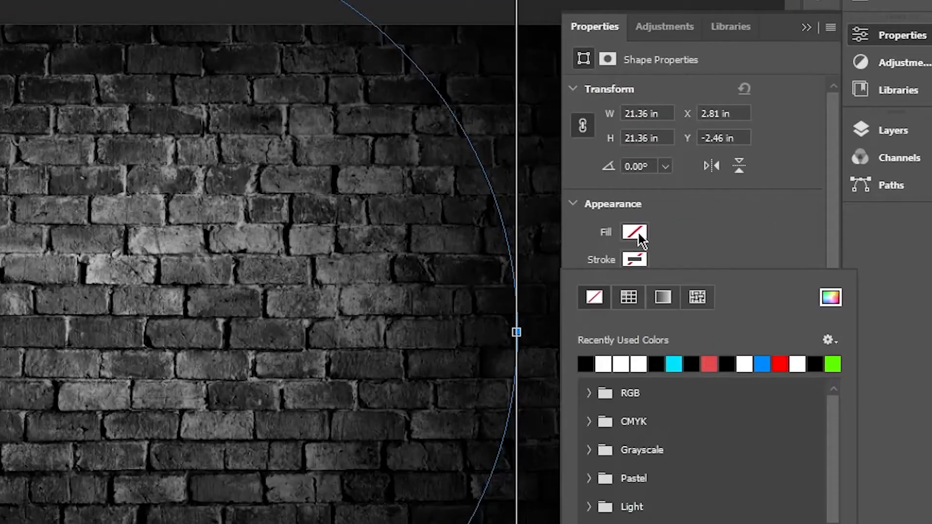
Fill the circle with the solid cyan colour 00fff6.
left_click(744, 244)
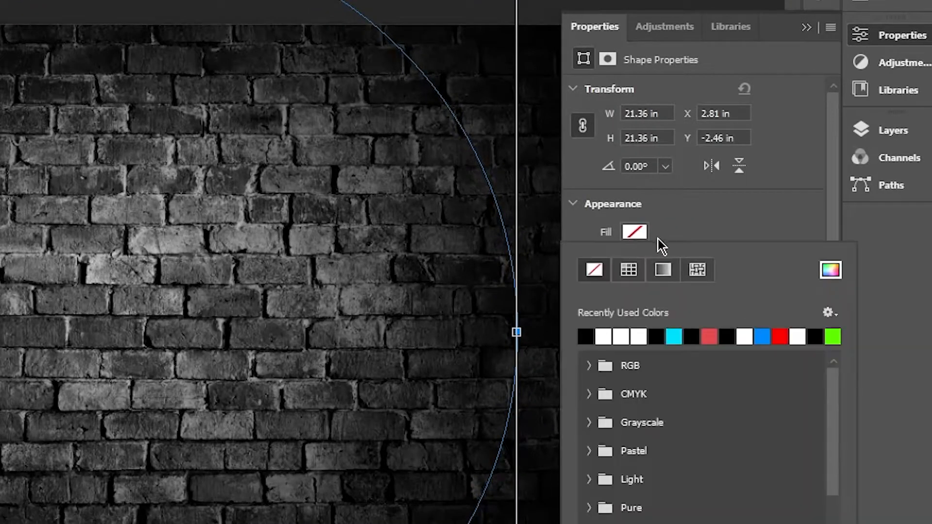
left_click(828, 272)
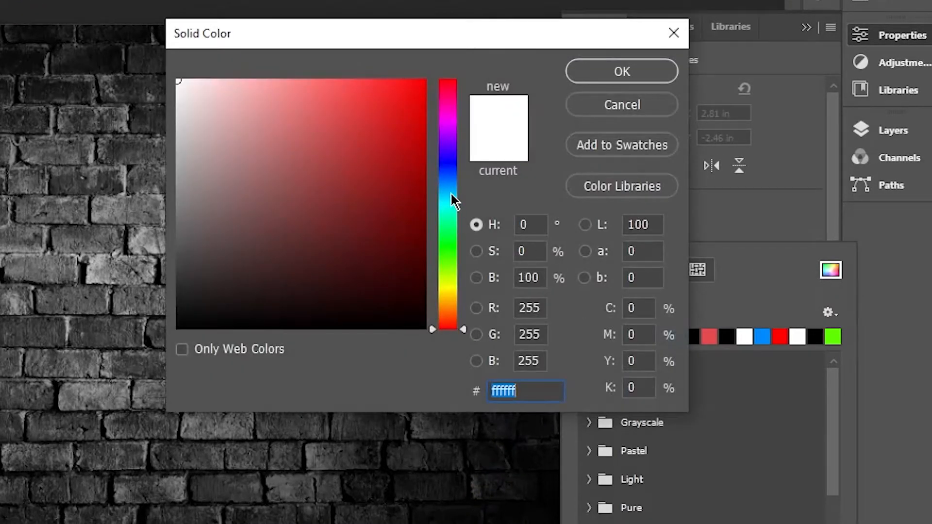
left_click_drag(451, 204, 451, 205)
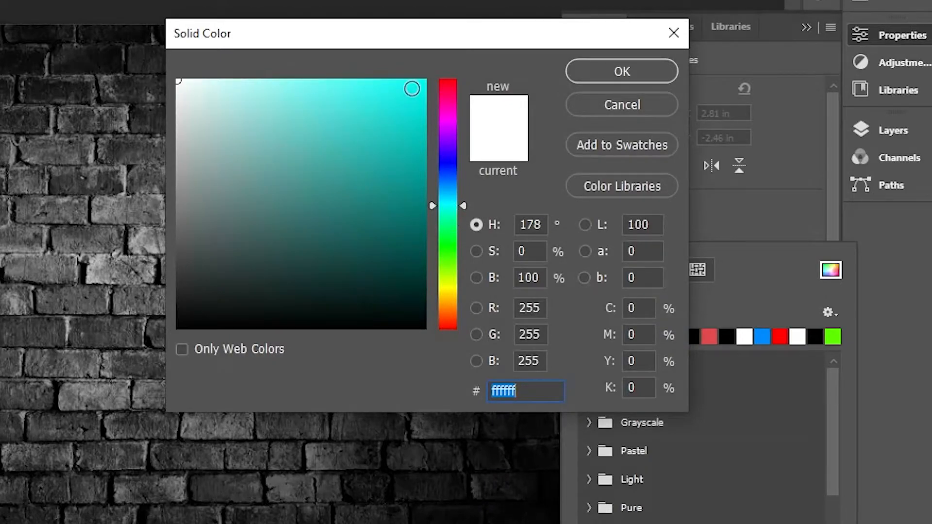
left_click(424, 86)
left_click_drag(443, 85, 457, 65)
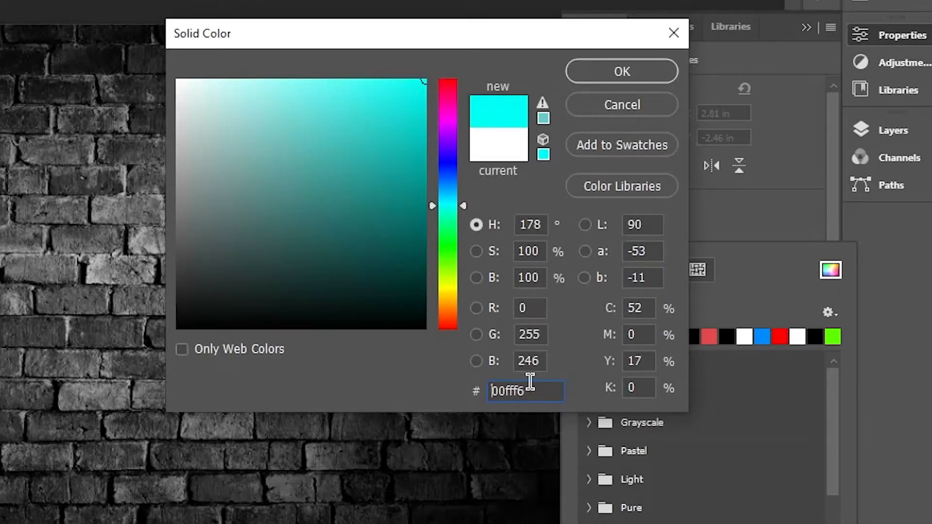
left_click_drag(529, 383, 479, 384)
left_click(613, 69)
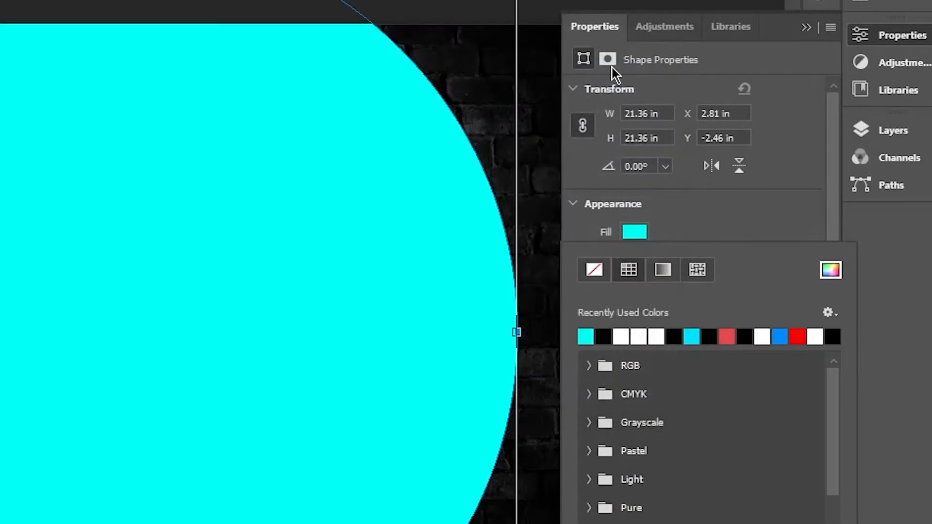
left_click(810, 29)
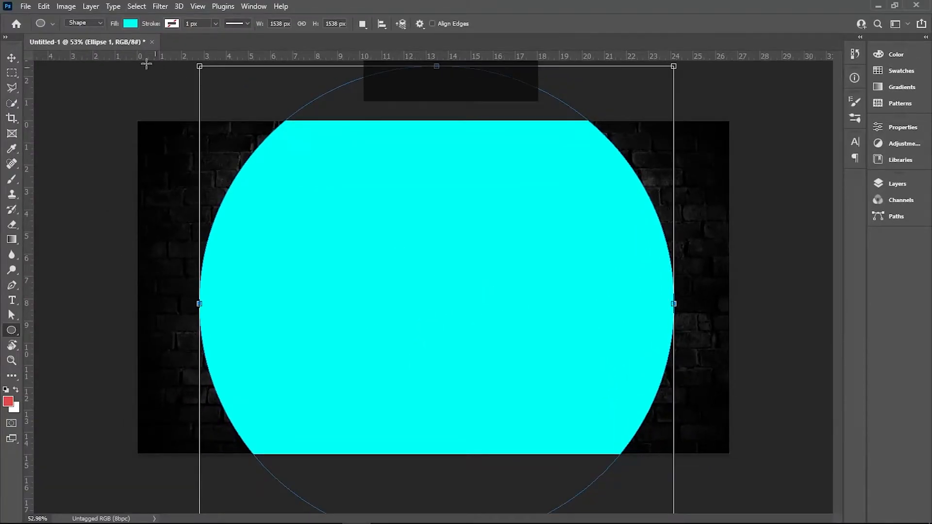
Convert the cyan circle to a smart object and apply a Gaussian Blur with a radius of 153.2 pixels.
left_click(161, 7)
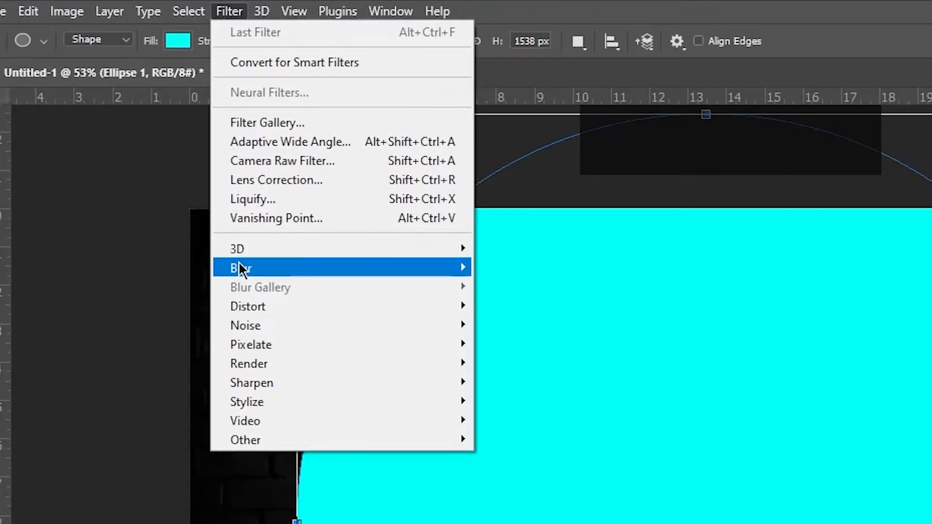
mouse_move(167, 154)
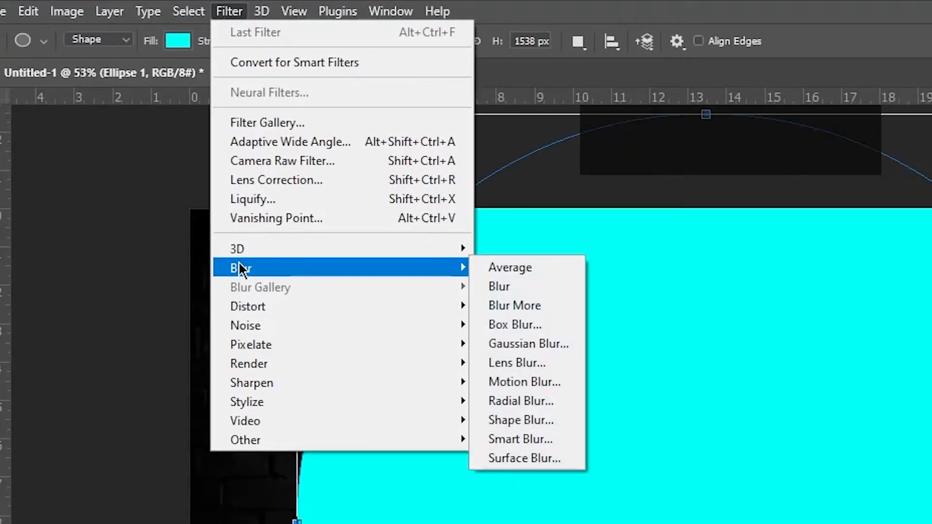
left_click(546, 348)
left_click(694, 348)
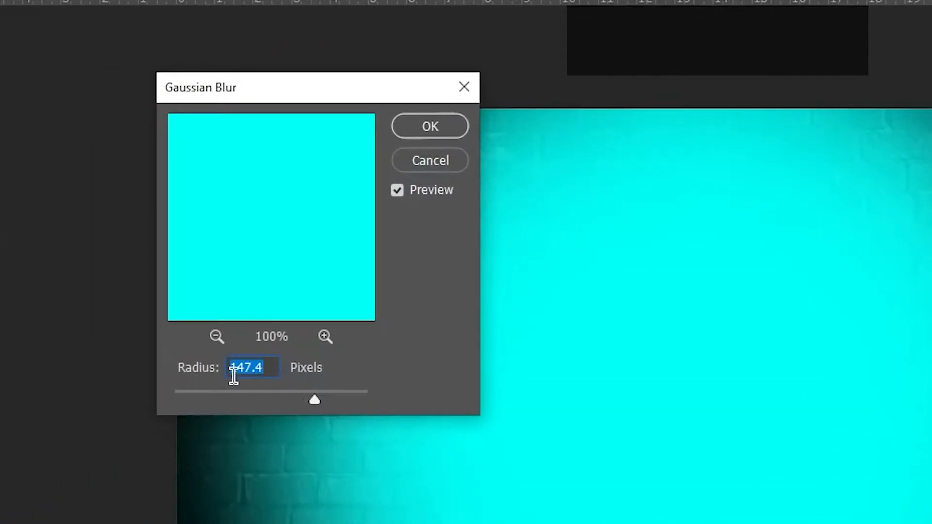
left_click_drag(315, 401, 317, 401)
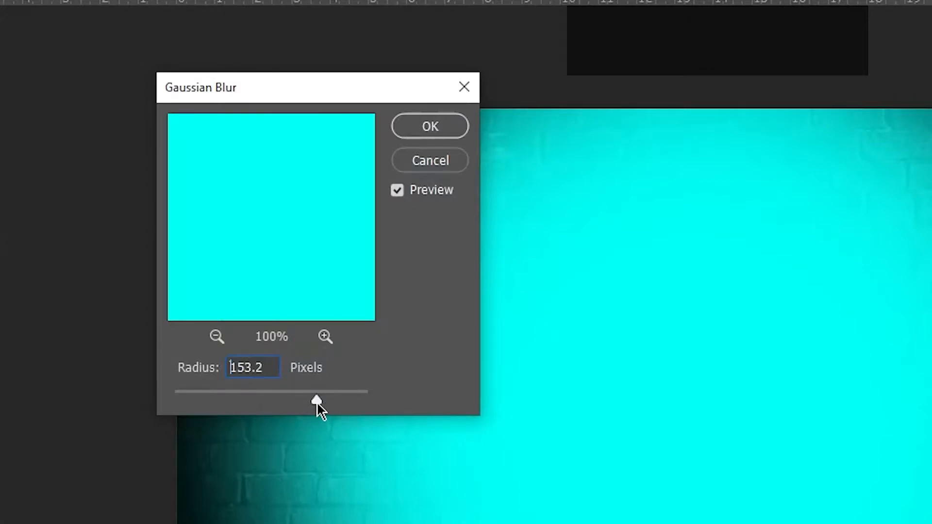
left_click(434, 135)
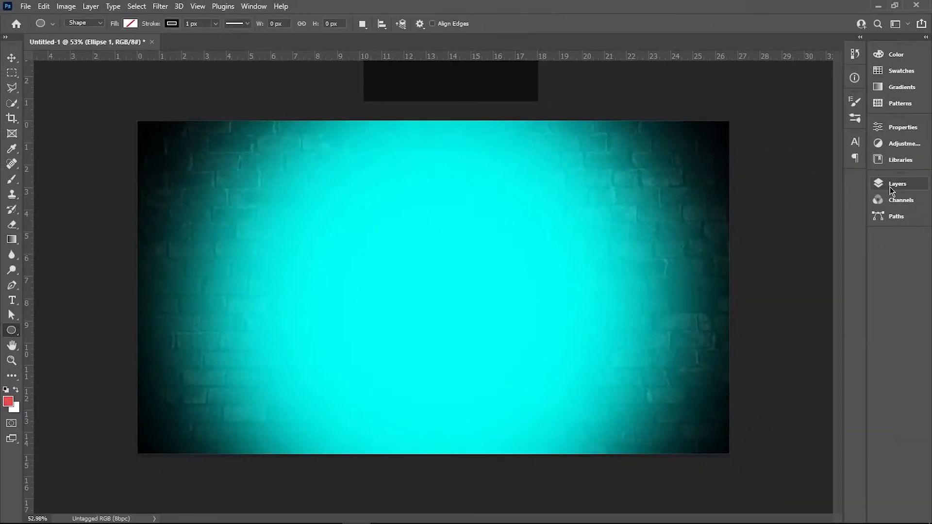
Set the blurred circle layer's blend mode to Multiply.
left_click(892, 187)
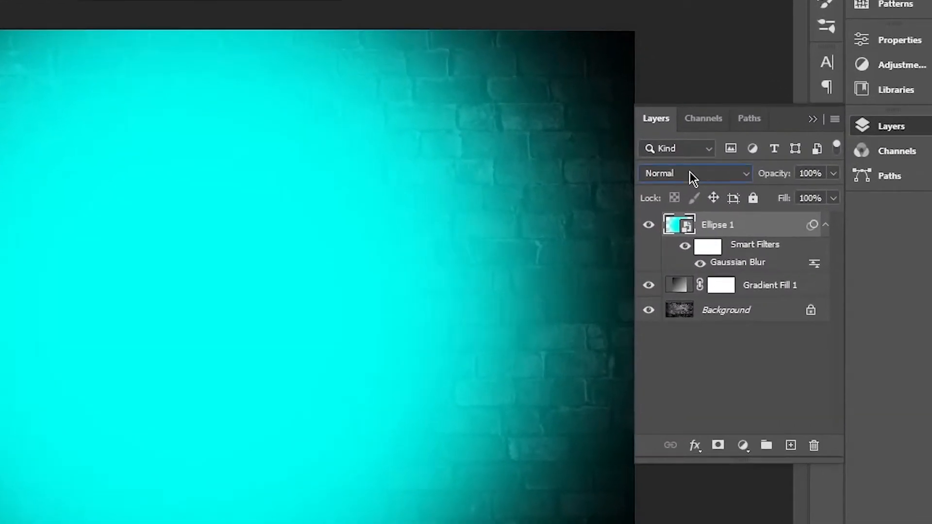
left_click(767, 214)
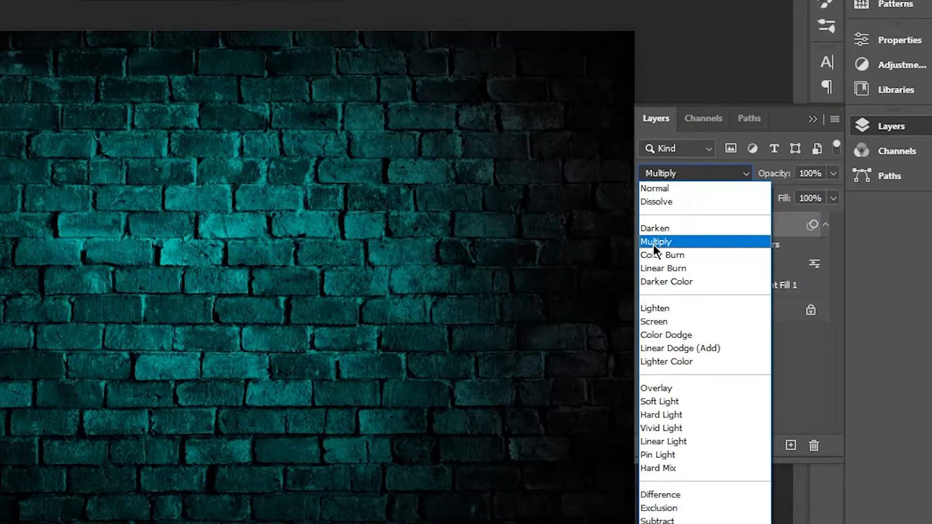
left_click(653, 243)
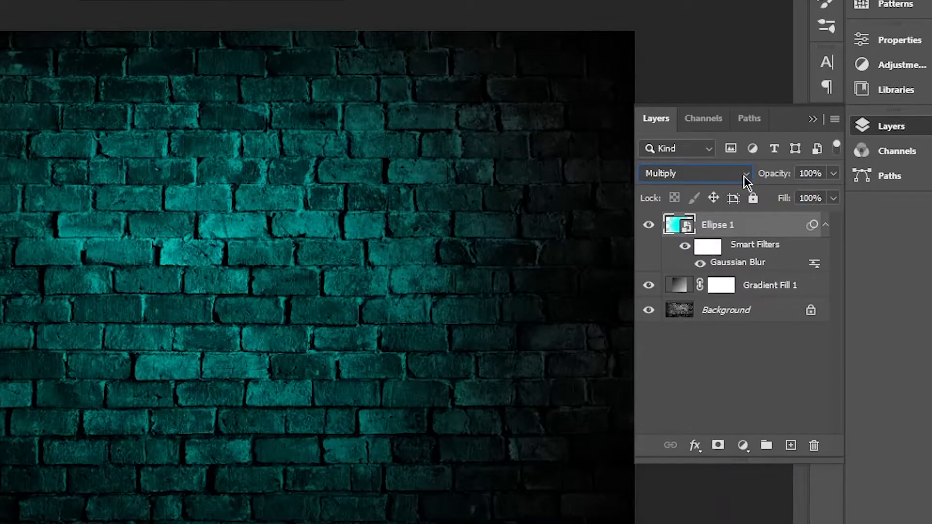
left_click(813, 119)
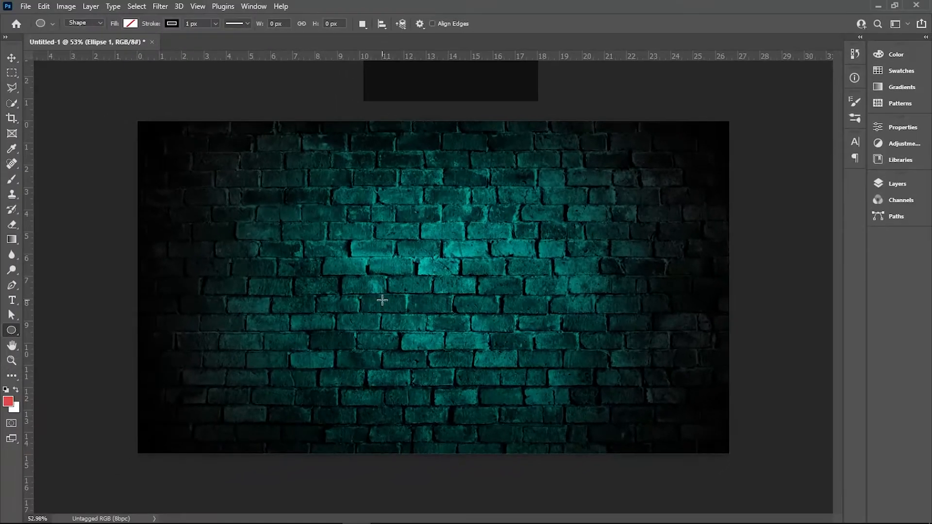
Add a white Lorem Ipsum placeholder text layer in Uni Sans Thin CAPS near the middle of the wall.
key("v")
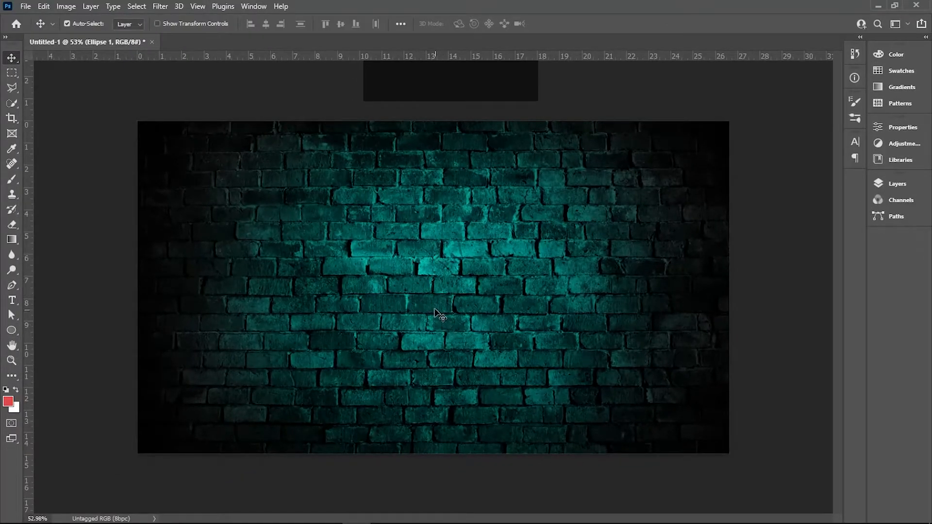
key("t")
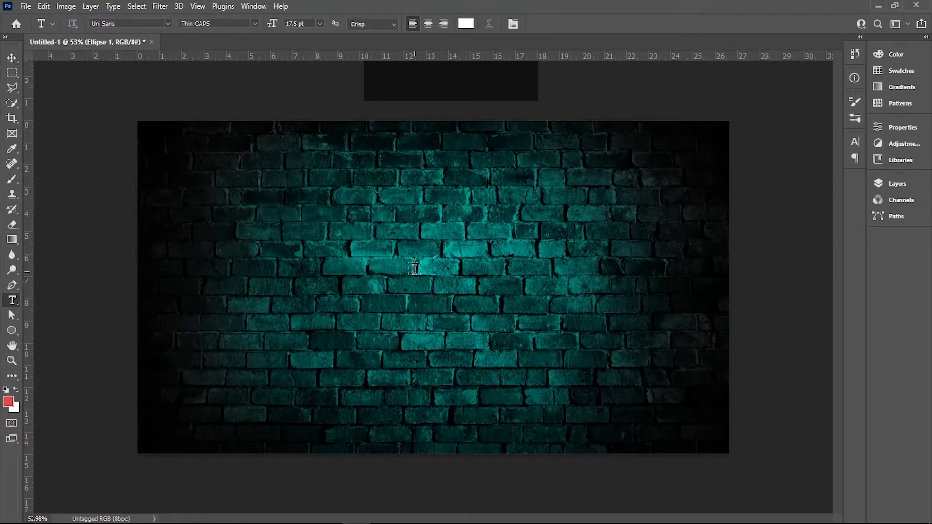
left_click(410, 270)
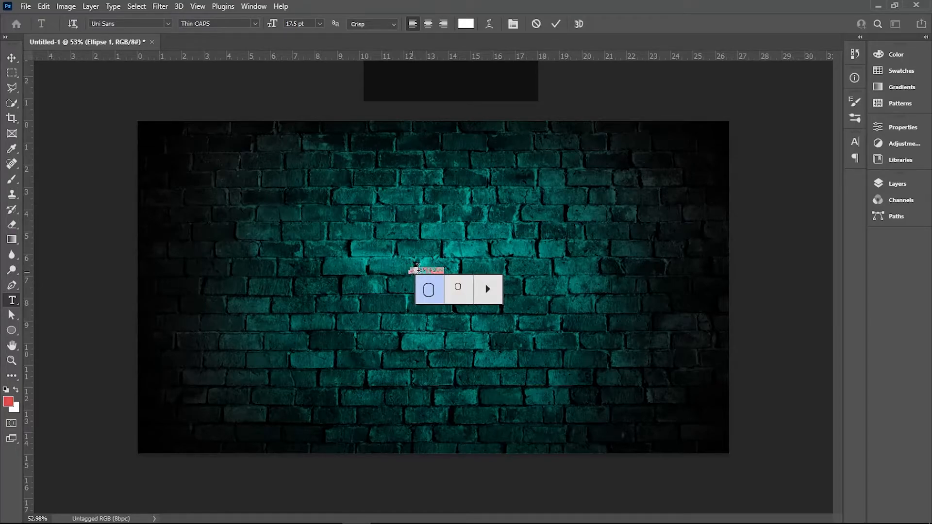
left_click(11, 58)
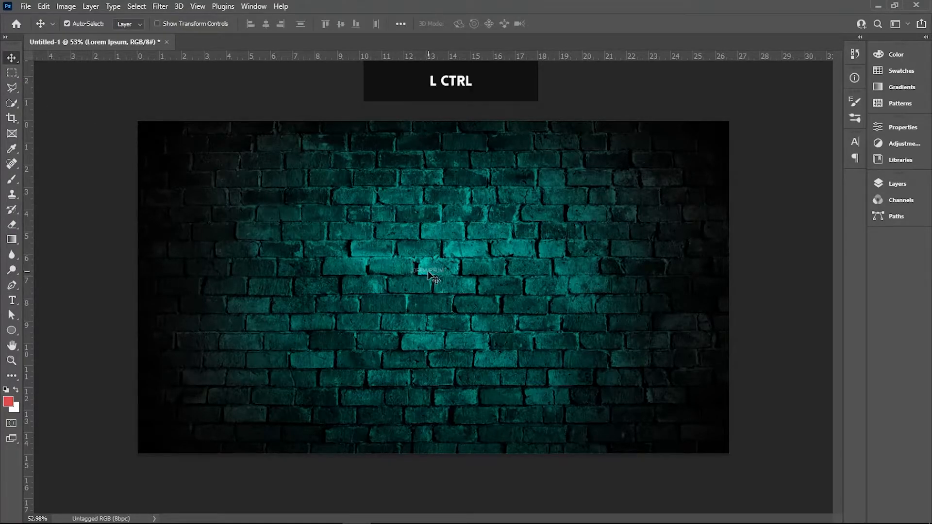
Enlarge the placeholder text to about 206.58 pt and position it across the middle of the wall.
key("ctrl+t")
left_click_drag(443, 274, 624, 333)
left_click_drag(508, 296, 533, 311)
key("Return")
key("ctrl+a")
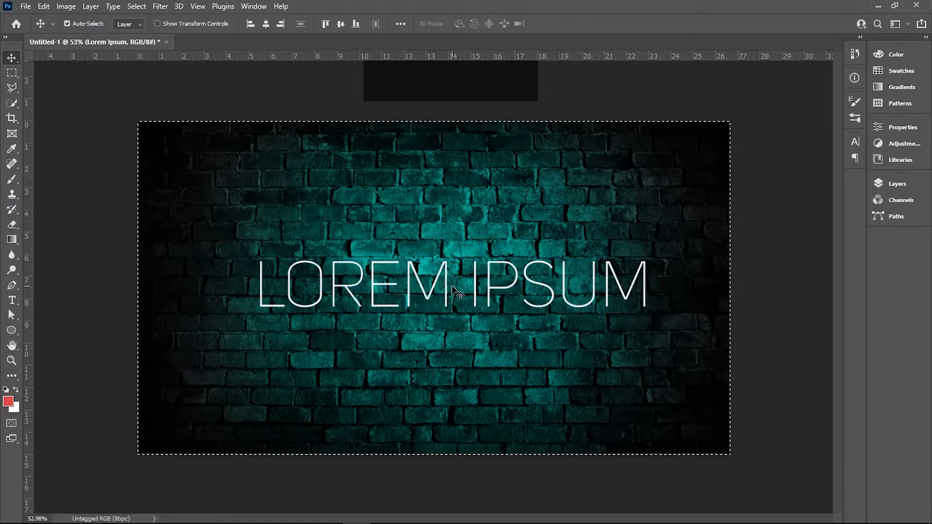
key("ctrl+d")
Replace the placeholder text with NEON.
double_click(452, 284)
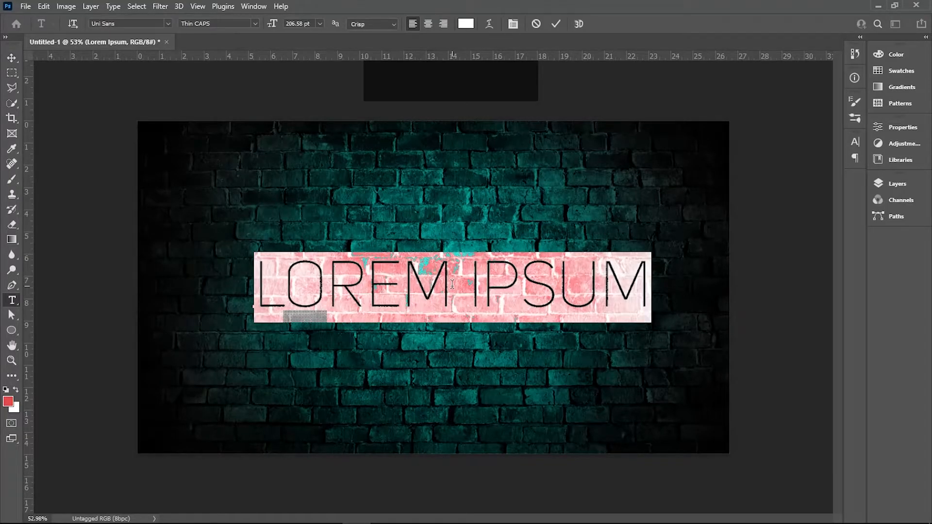
type("NEON")
left_click(11, 58)
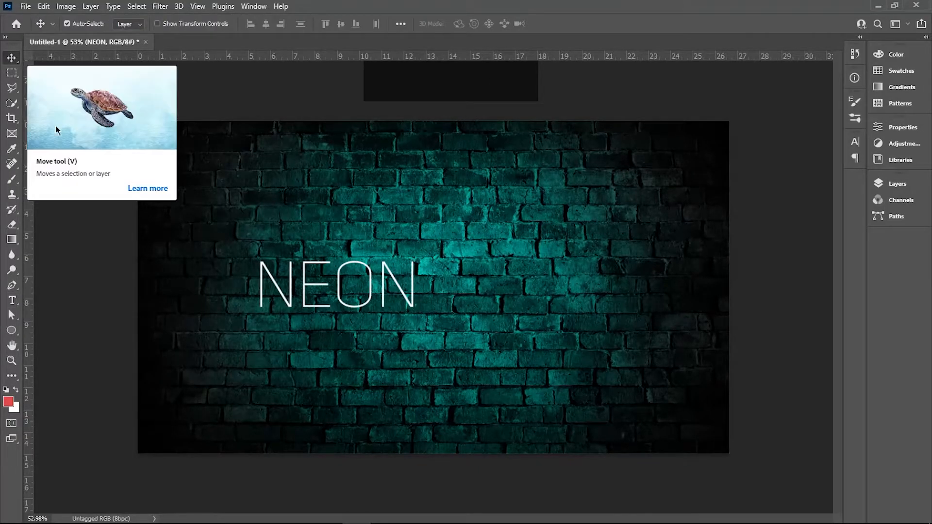
Scale the NEON text up to about 178% and move it to the centre of the wall.
key("ctrl+t")
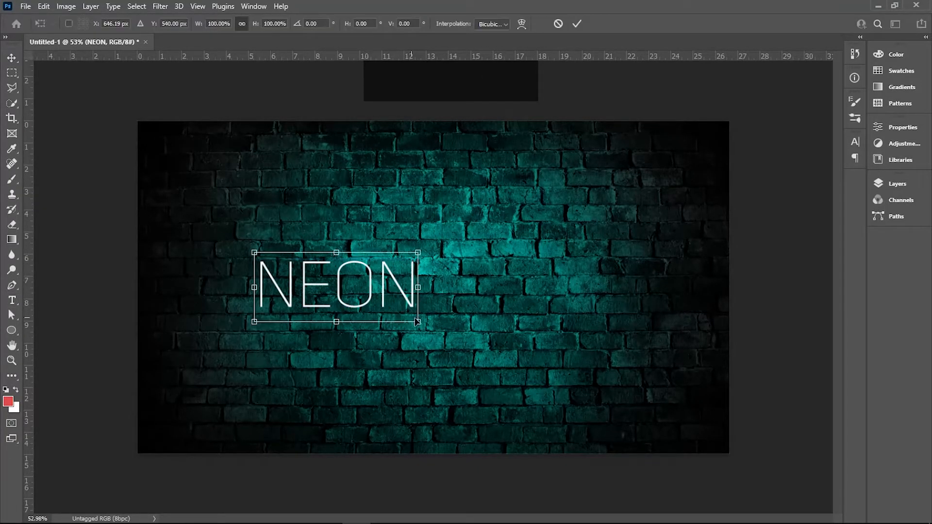
left_click_drag(418, 322, 547, 378)
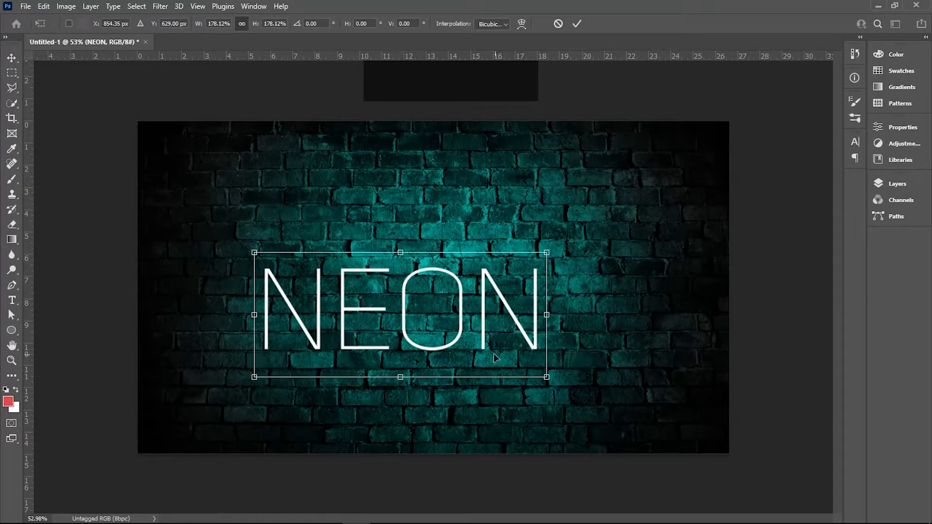
left_click_drag(455, 344, 485, 314)
key("Return")
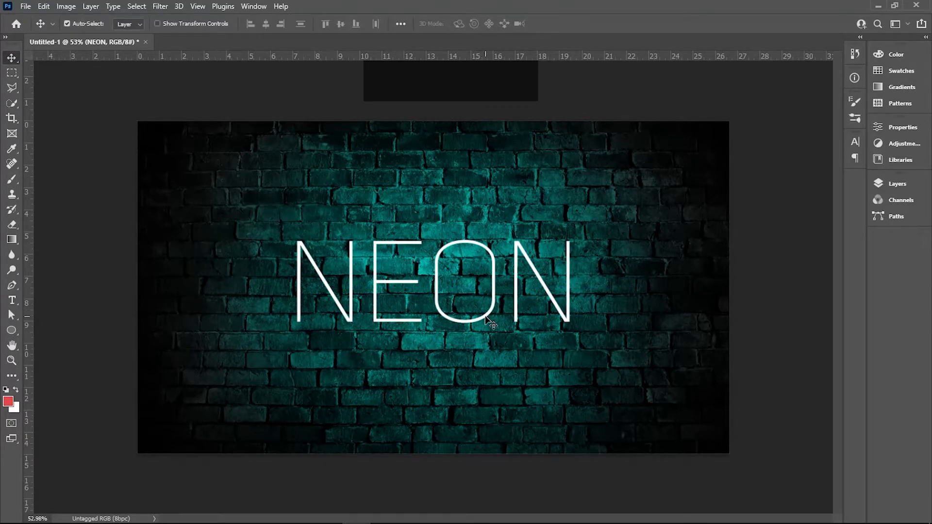
Set the NEON text's colour to white (ffffff).
double_click(488, 321)
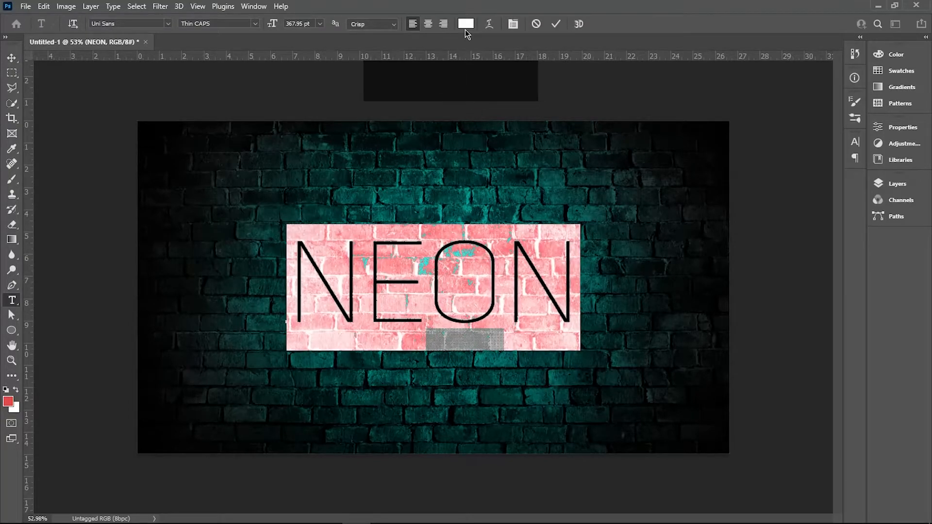
left_click(465, 28)
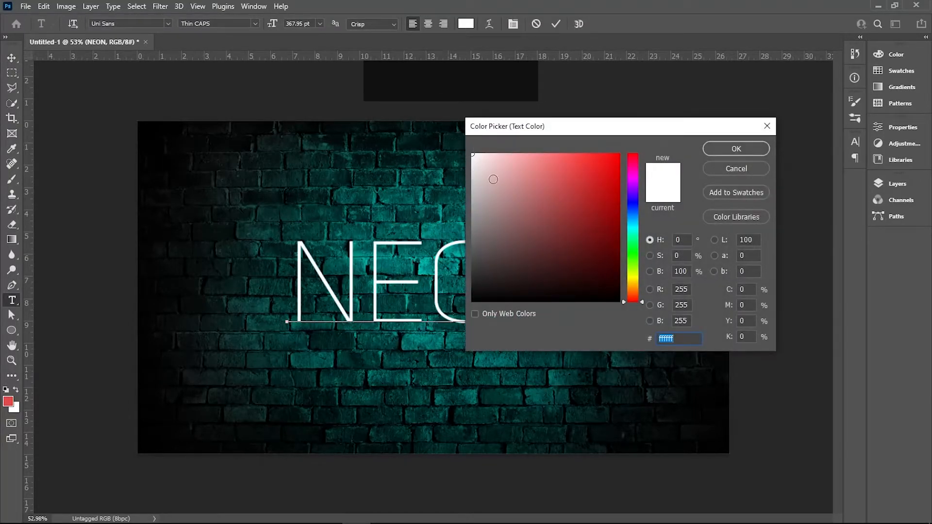
left_click(723, 149)
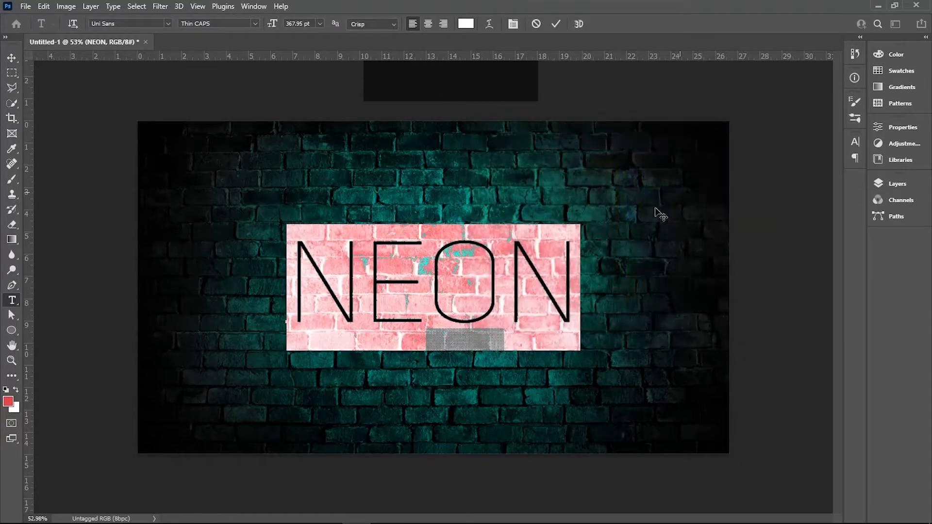
left_click(12, 58)
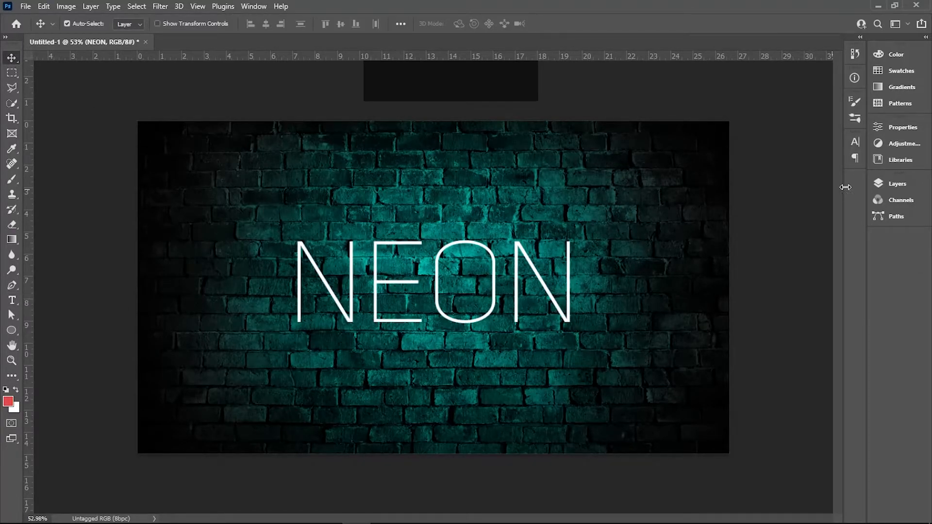
Add a drop shadow style to the NEON text layer with white (ffffff) colour and Screen blend mode.
left_click(894, 184)
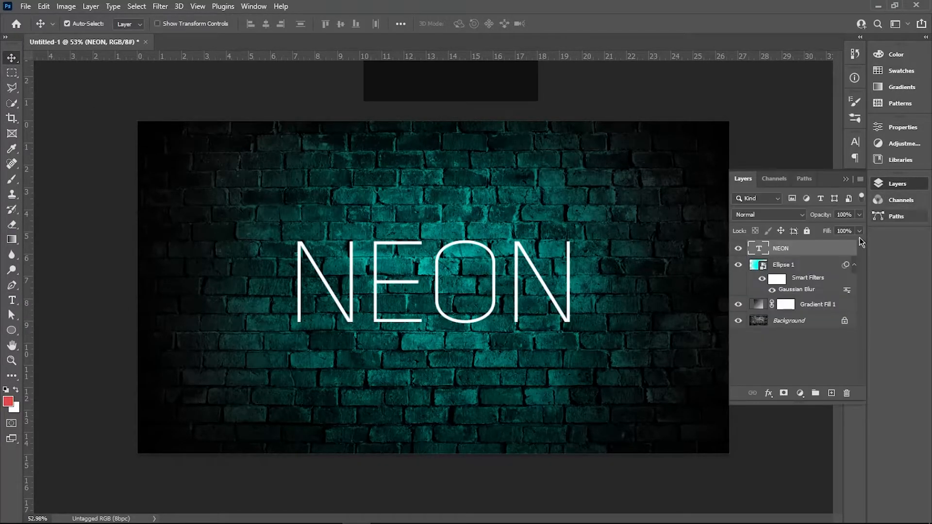
double_click(827, 252)
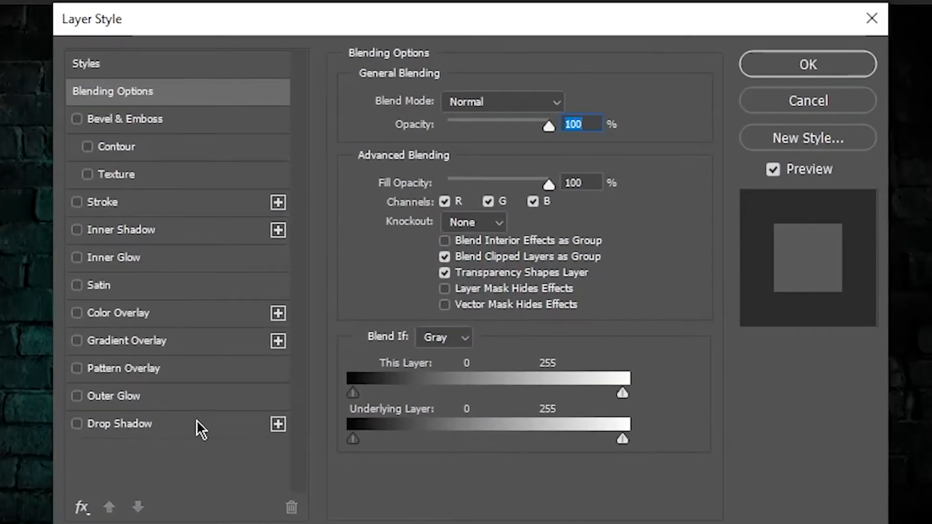
left_click(322, 348)
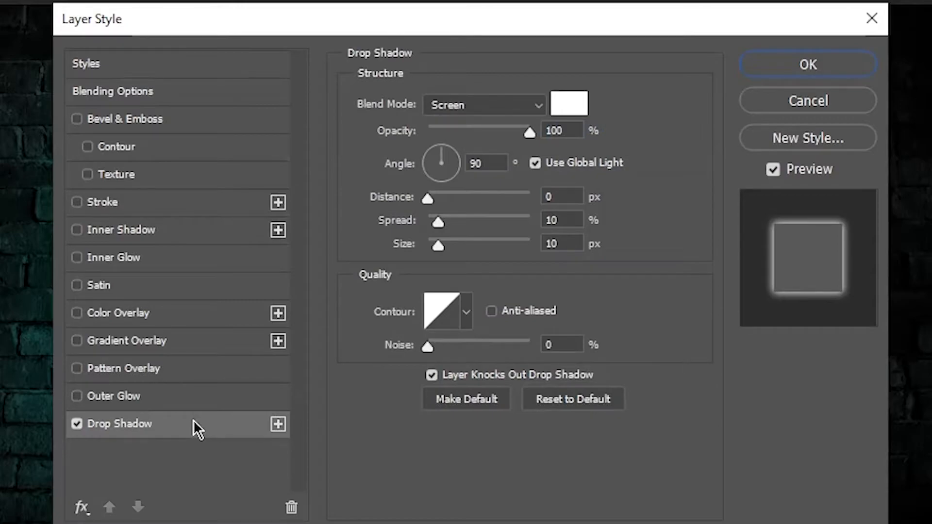
left_click(577, 106)
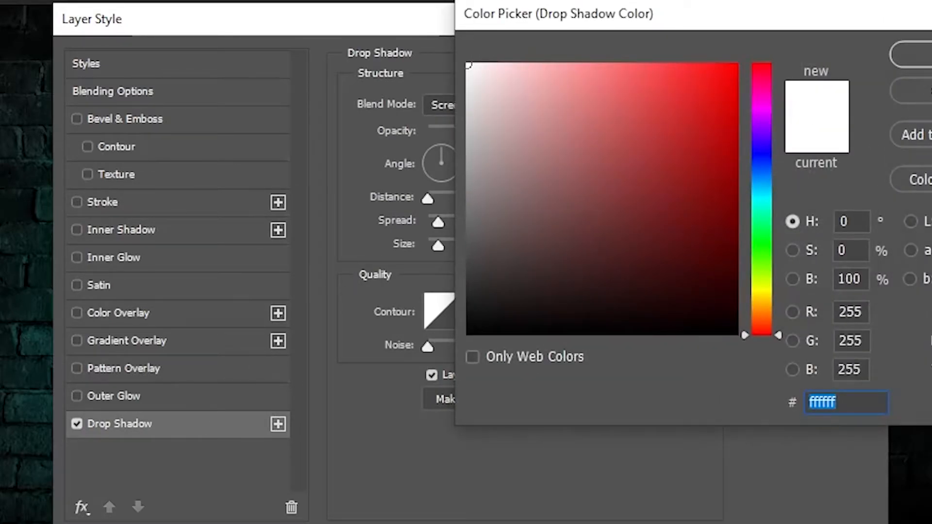
left_click(912, 54)
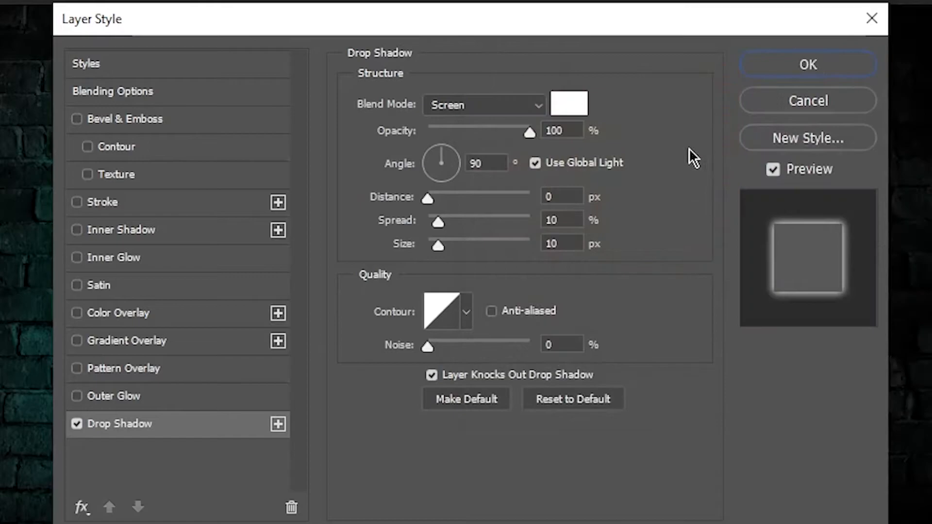
left_click(459, 102)
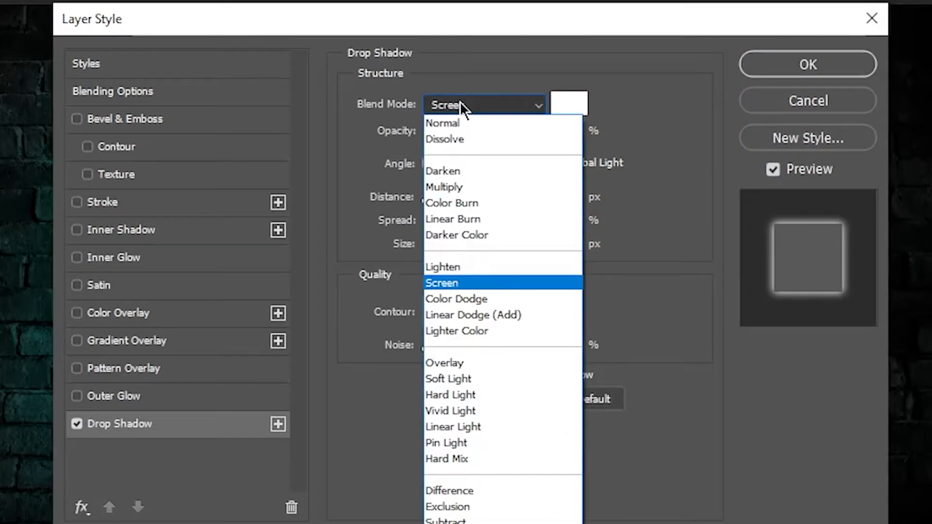
left_click(468, 285)
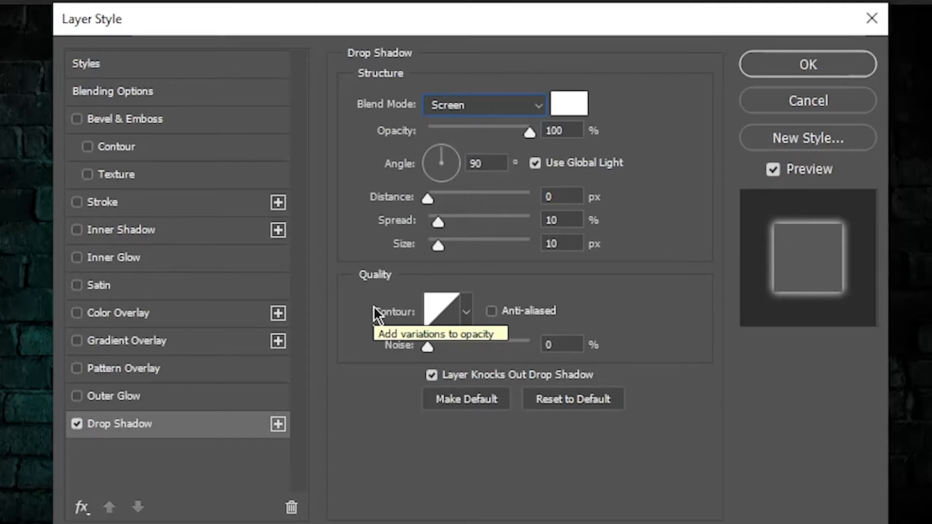
Add an outer glow to the NEON layer in cyan (00fff6) with Screen blend mode.
left_click(182, 394)
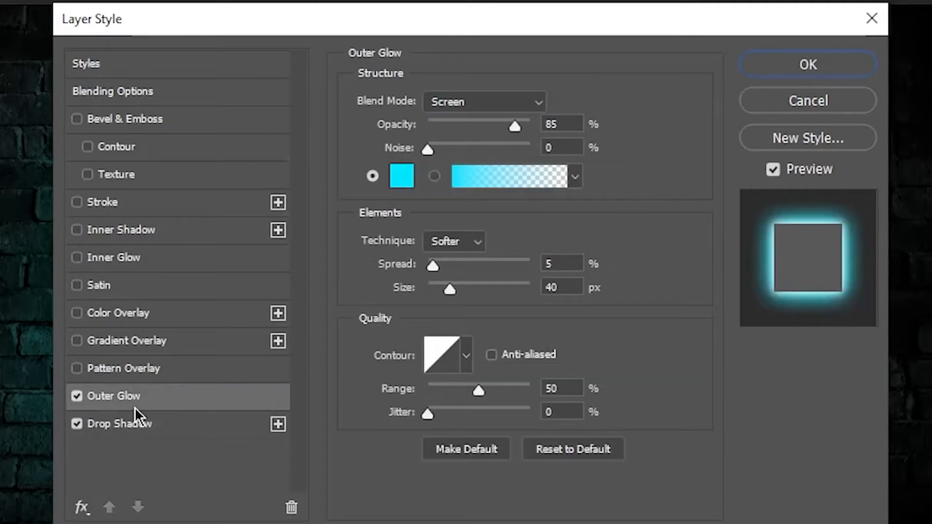
left_click(397, 177)
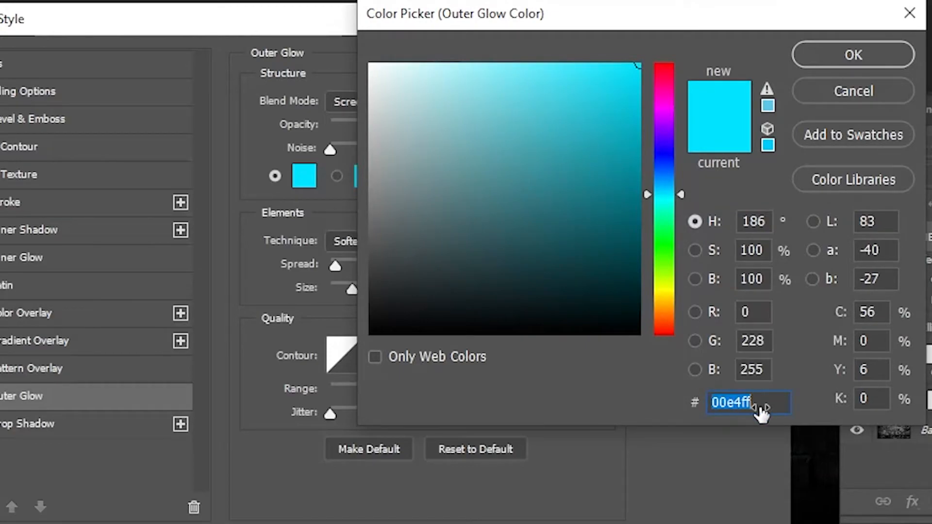
type("00fff6")
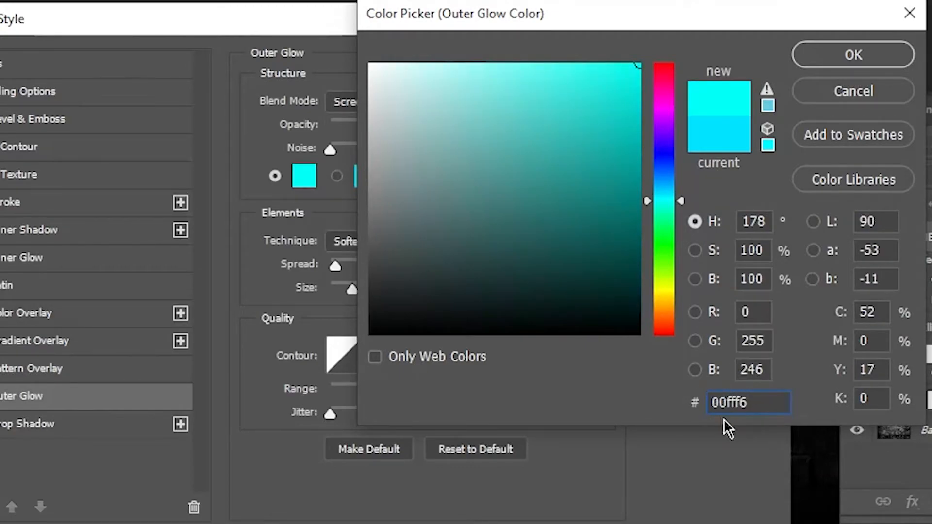
left_click(835, 59)
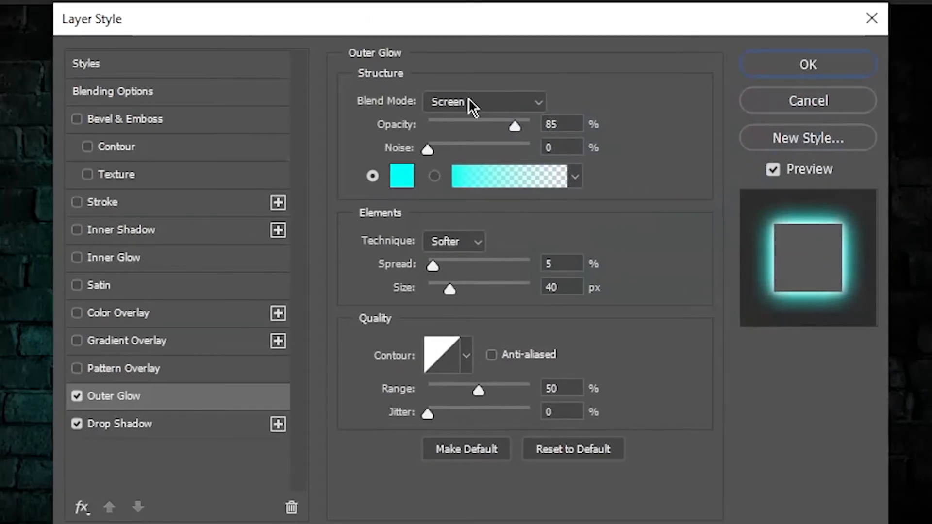
left_click(429, 96)
left_click(459, 275)
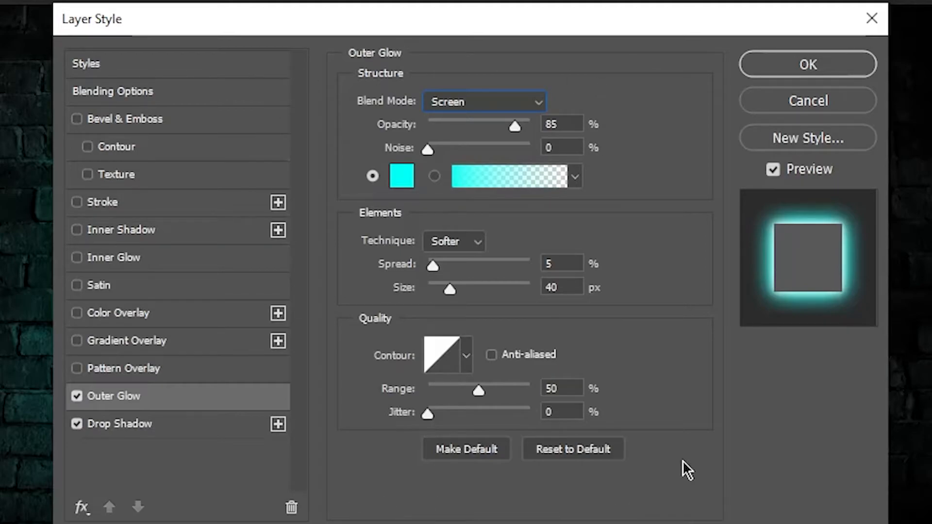
Add a second drop shadow to the NEON layer in black (000000) with Normal blend mode.
left_click(276, 425)
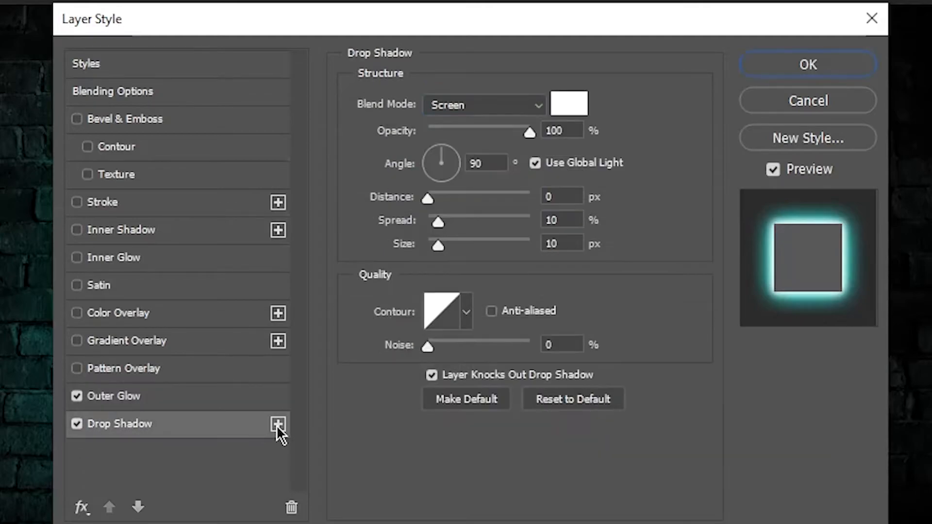
left_click(191, 452)
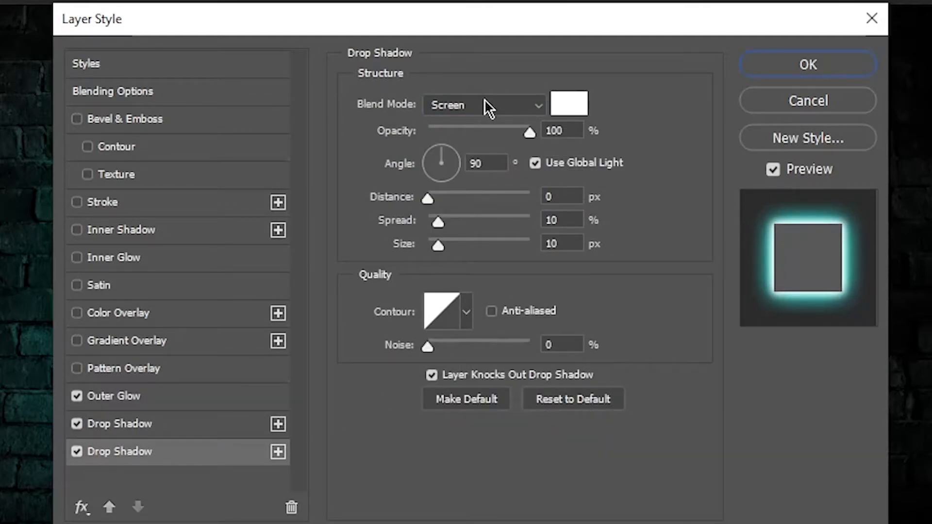
left_click(572, 108)
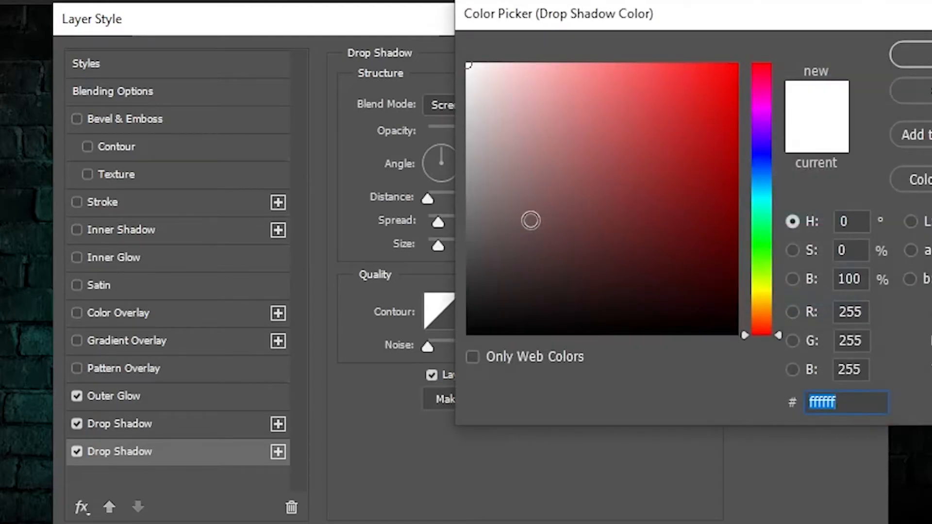
left_click(469, 333)
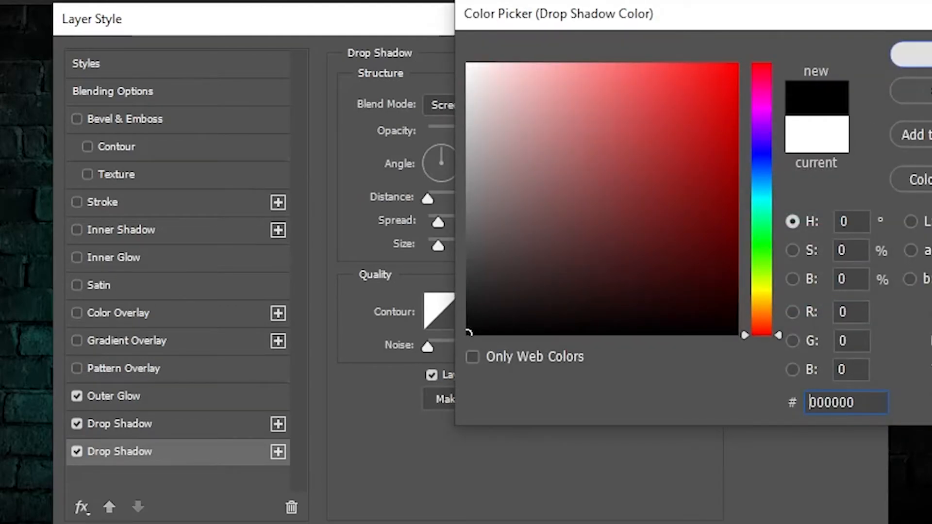
left_click(912, 54)
left_click(508, 107)
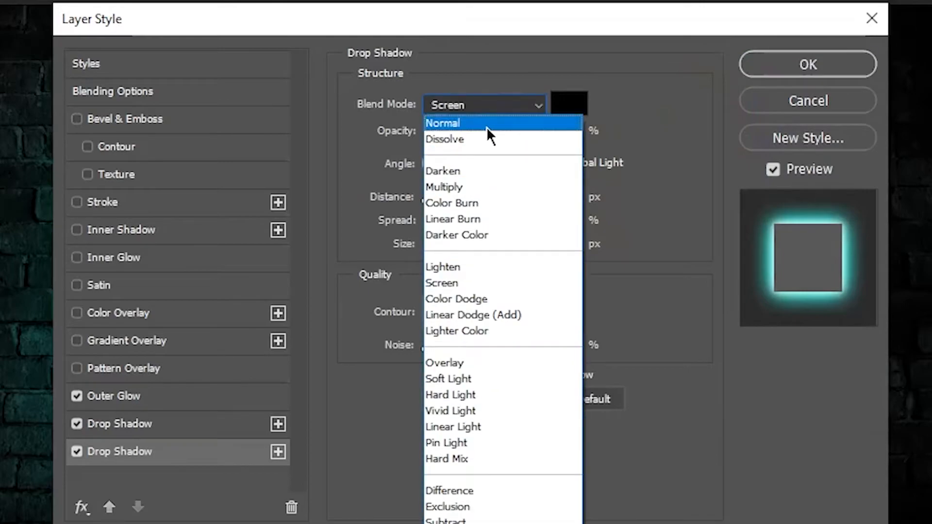
left_click(487, 130)
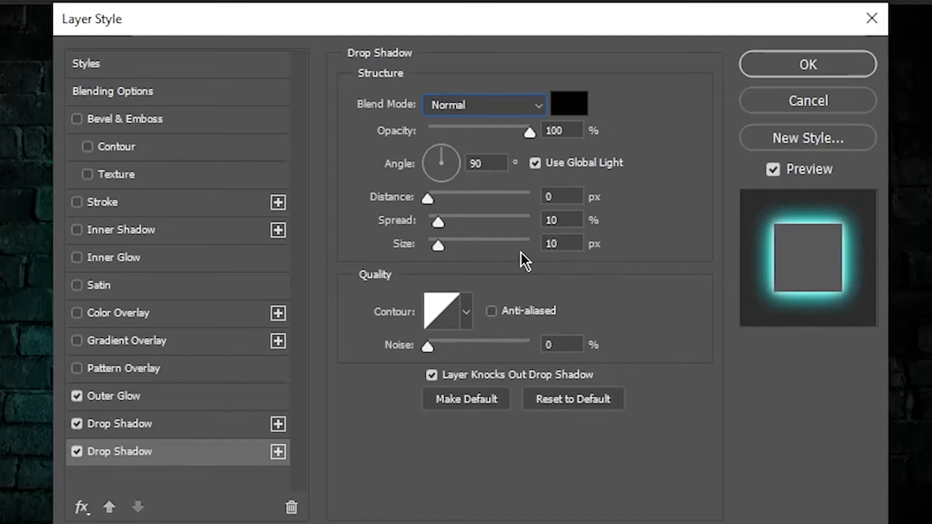
Set the black drop shadow's distance to 29 px, spread to 10% and size to 27 px, and apply the layer styles.
left_click(555, 194)
double_click(555, 194)
type("29")
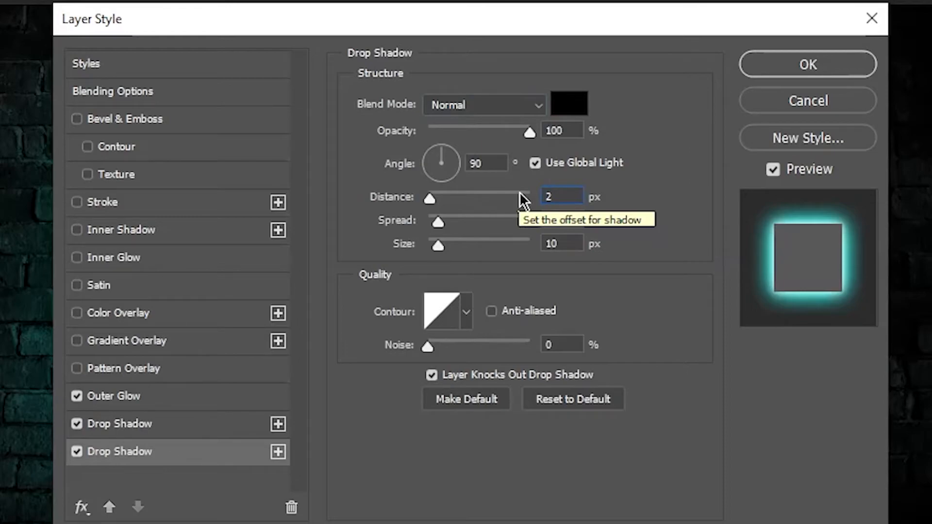
key("Tab")
type("10")
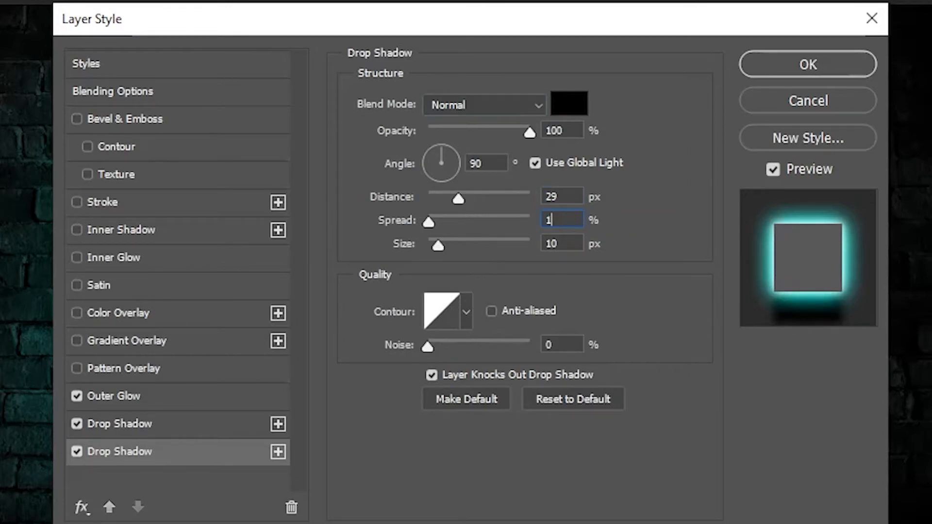
double_click(566, 243)
type("27")
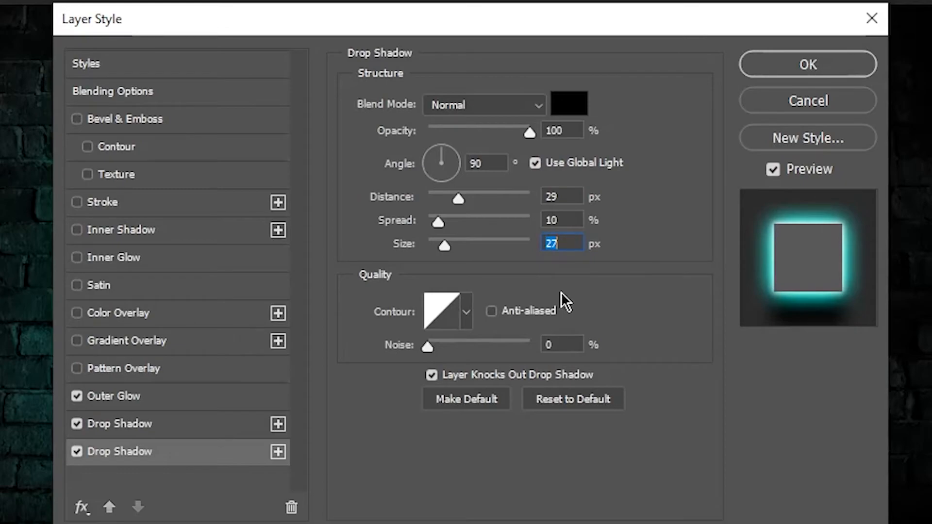
left_click(783, 68)
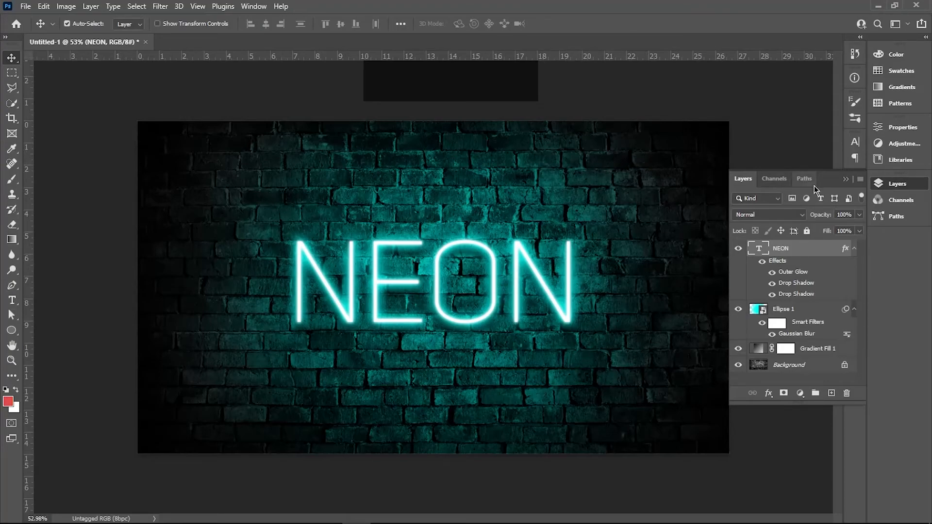
Replace the word NEON in the glowing text layer with TEXT.
left_click(849, 181)
key("ctrl+0")
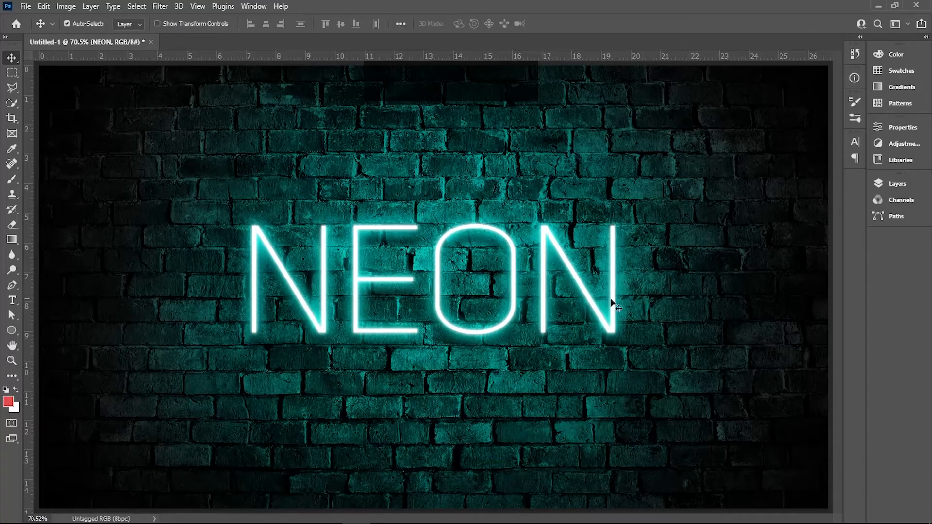
double_click(578, 295)
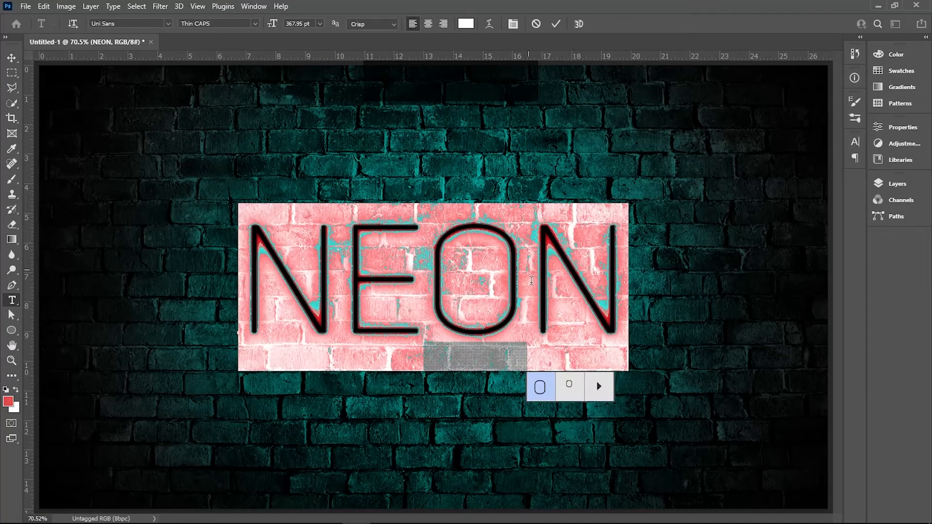
key("BackSpace")
type("T")
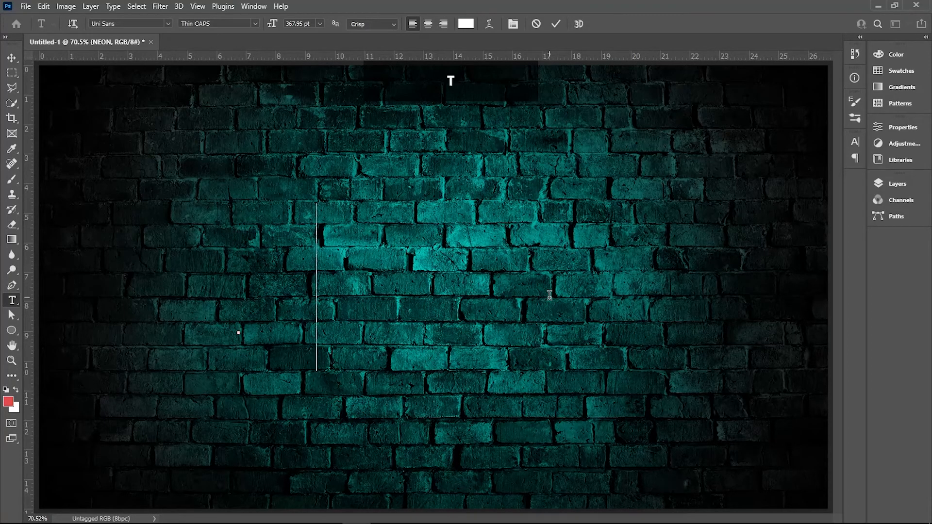
type("EXT")
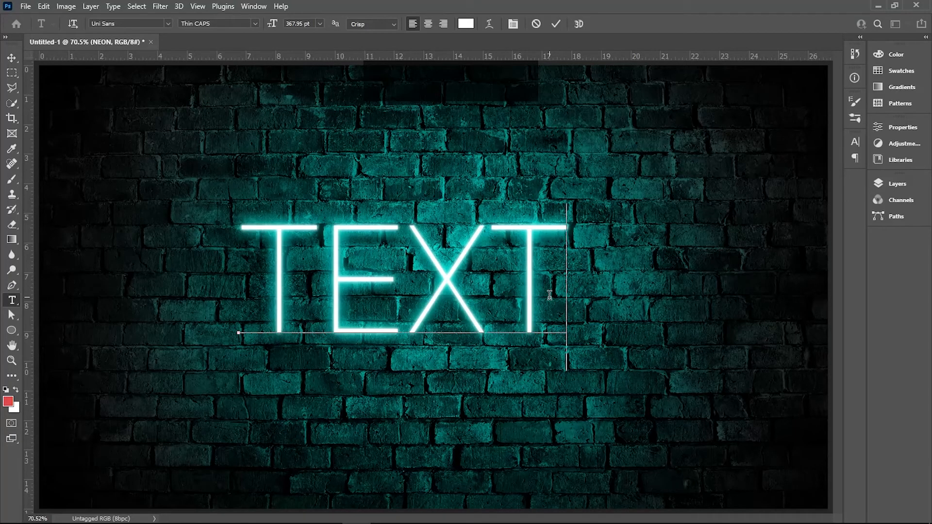
type("N")
Change the glowing text's wording from TEXT to SUB!
key("BackSpace")
key("BackSpace")
key("BackSpace")
key("BackSpace")
key("BackSpace")
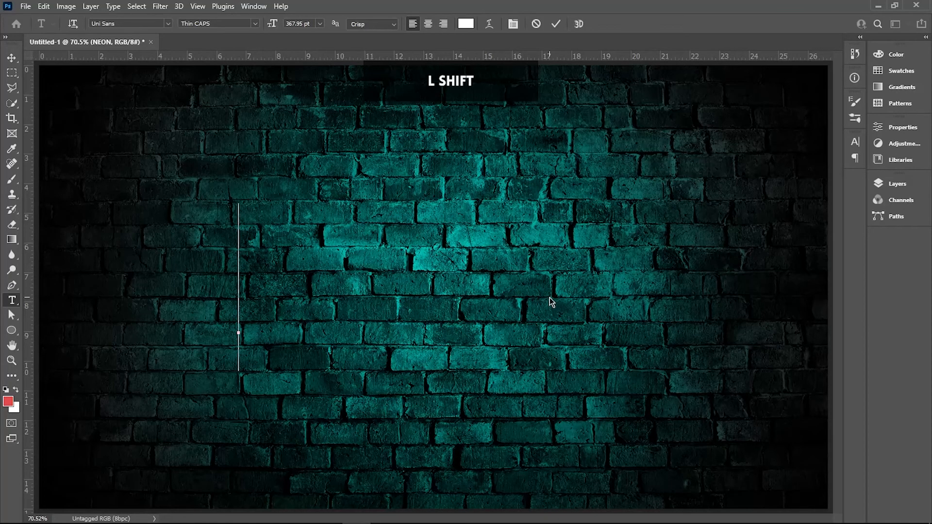
type("SU")
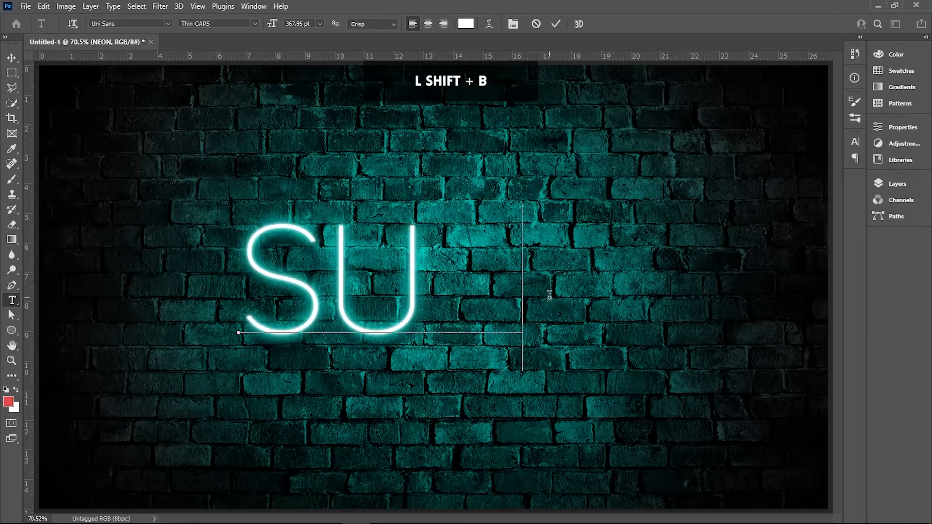
type("B!")
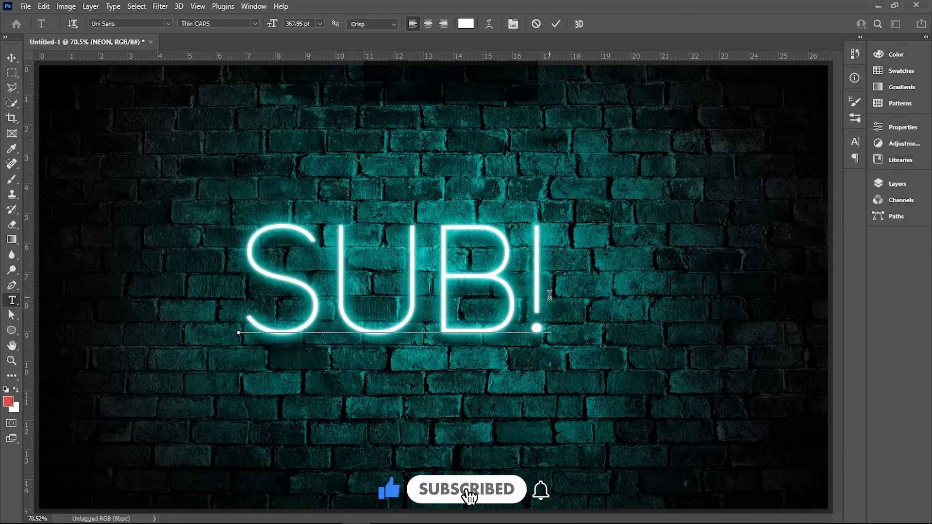
Replace SUB! in the glowing text layer with SHARE.
key("BackSpace")
key("BackSpace")
key("BackSpace")
key("BackSpace")
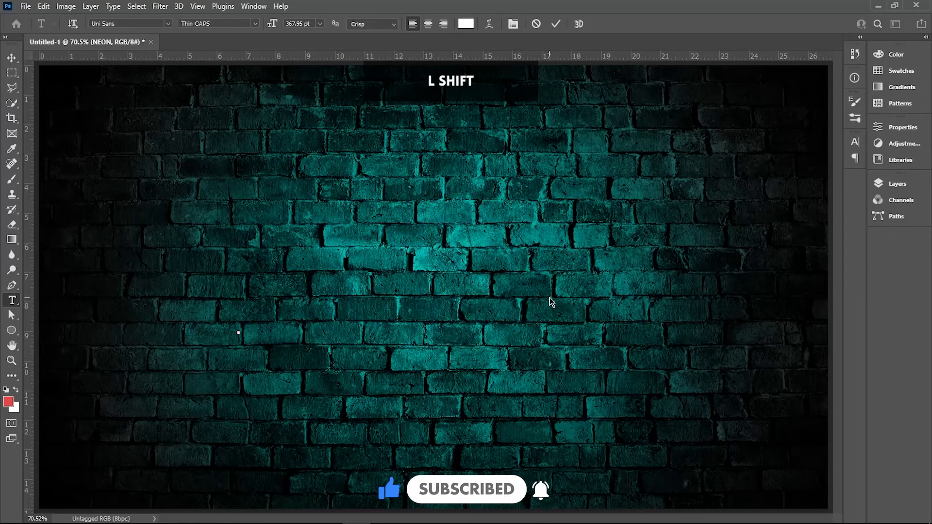
type("SHARE")
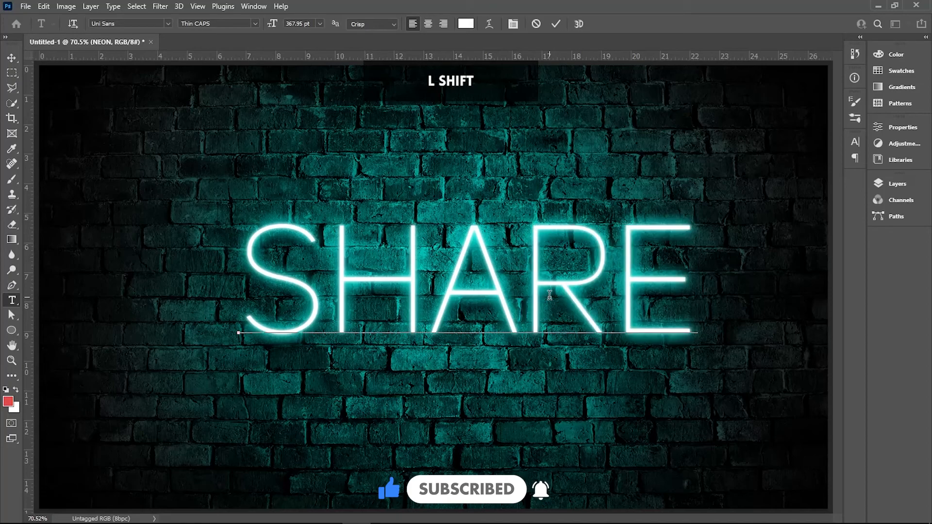
Replace SHARE in the glowing text layer with LIKE!
key("BackSpace")
key("BackSpace")
key("BackSpace")
key("BackSpace")
key("BackSpace")
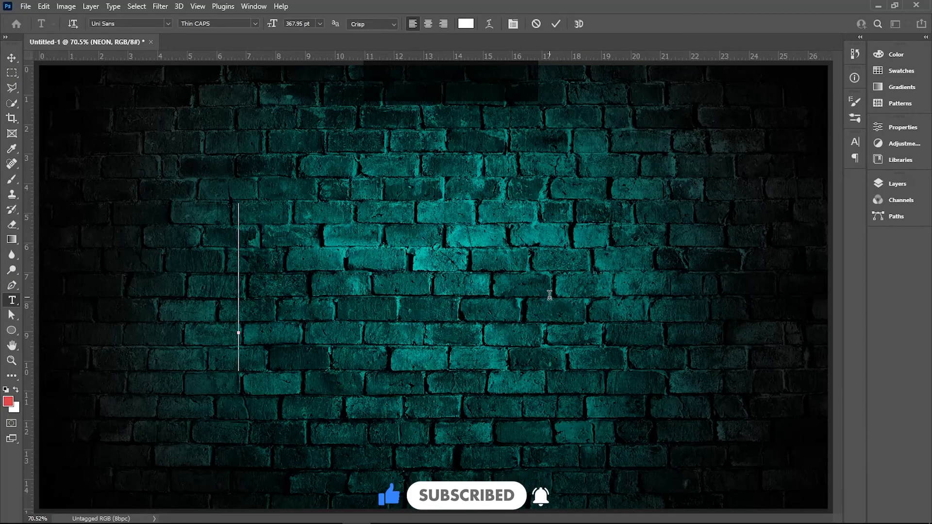
type("LI")
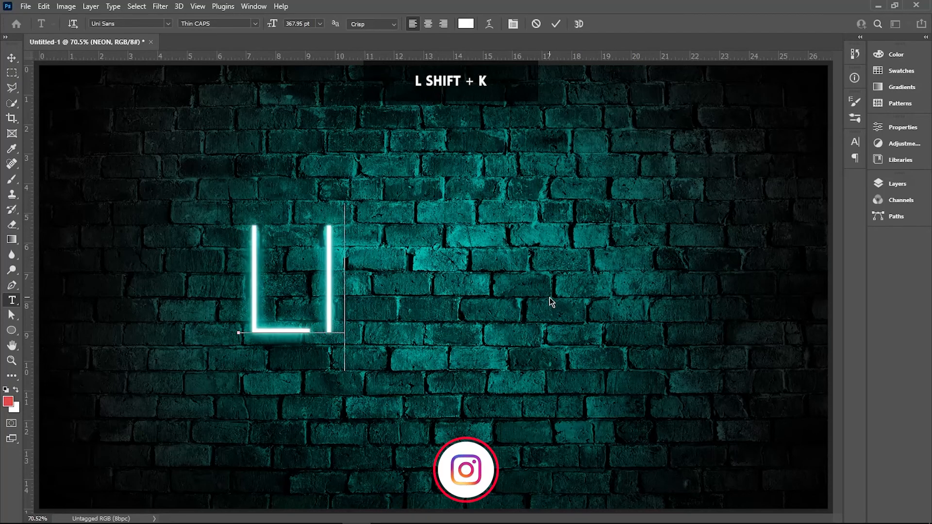
type("KE!")
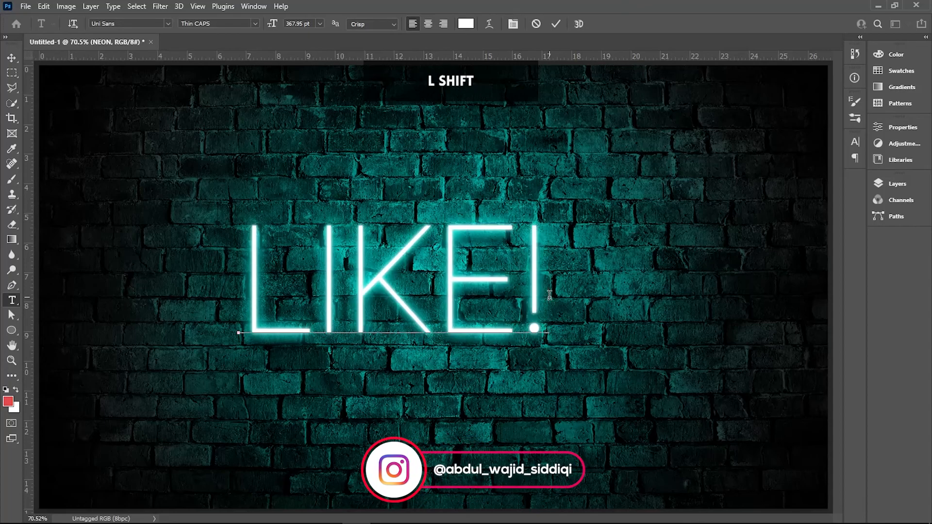